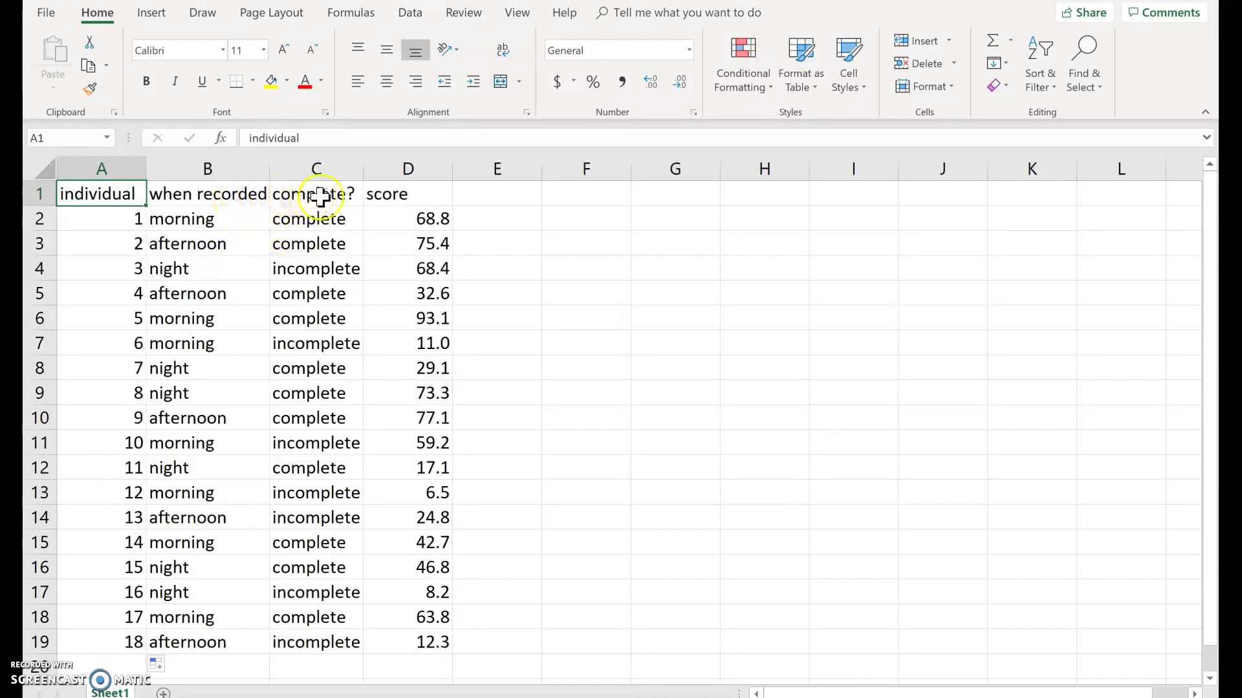
Sort the table by score ascending, then re-sort it descending from 93.1 down to 6.5.
left_click(384, 195)
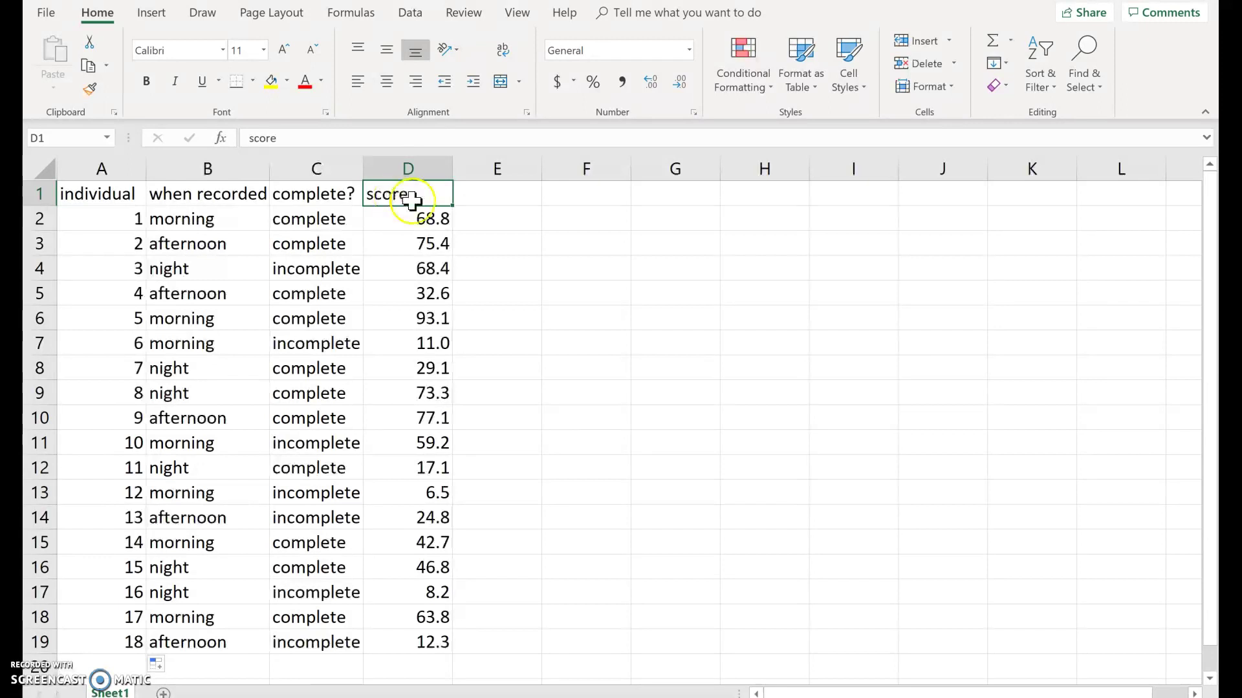
left_click(441, 195)
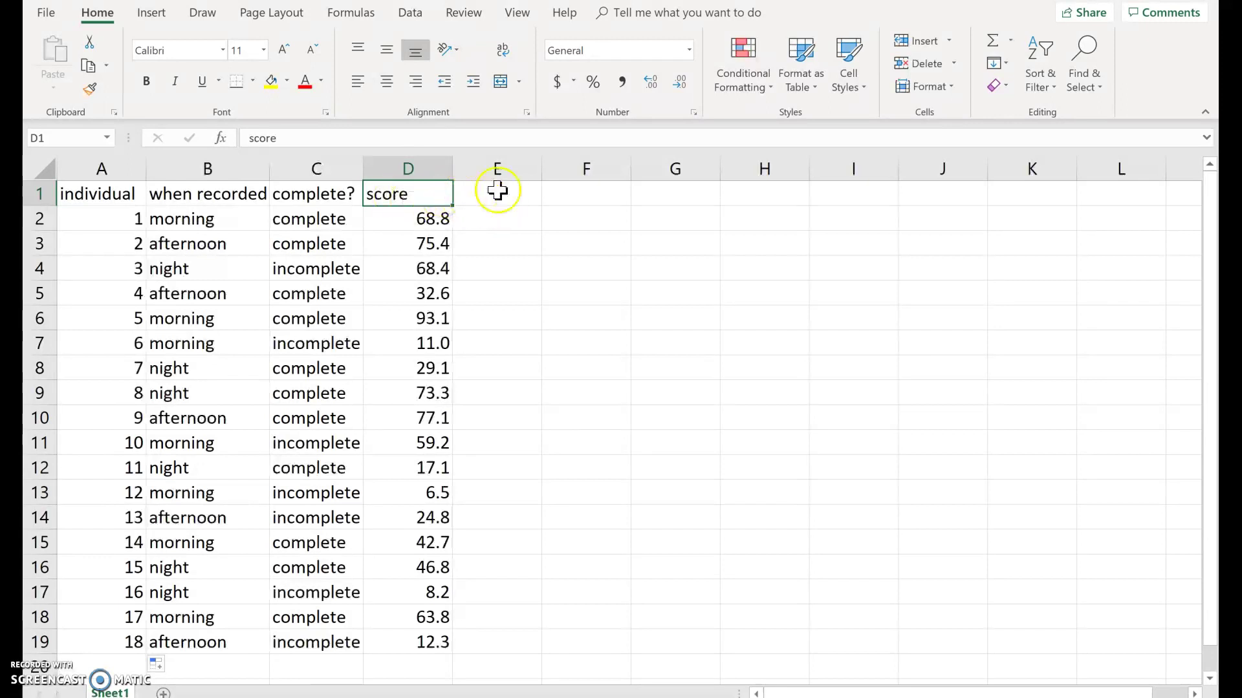
left_click(1050, 59)
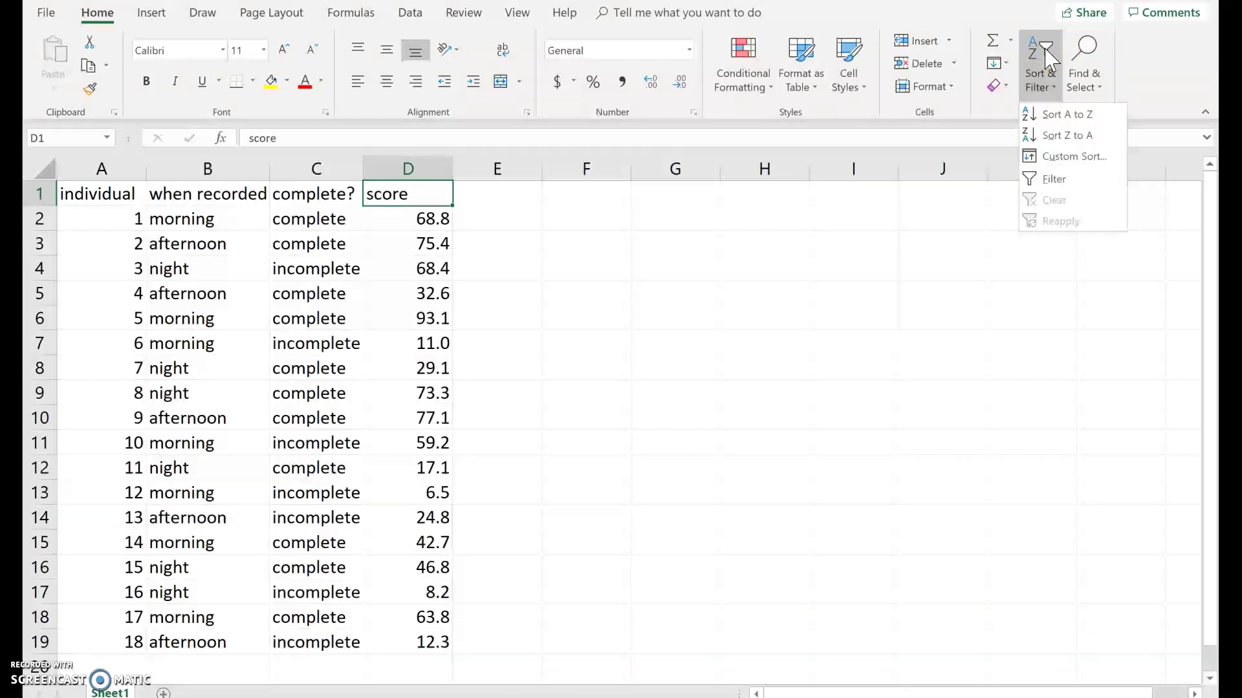
left_click(1057, 117)
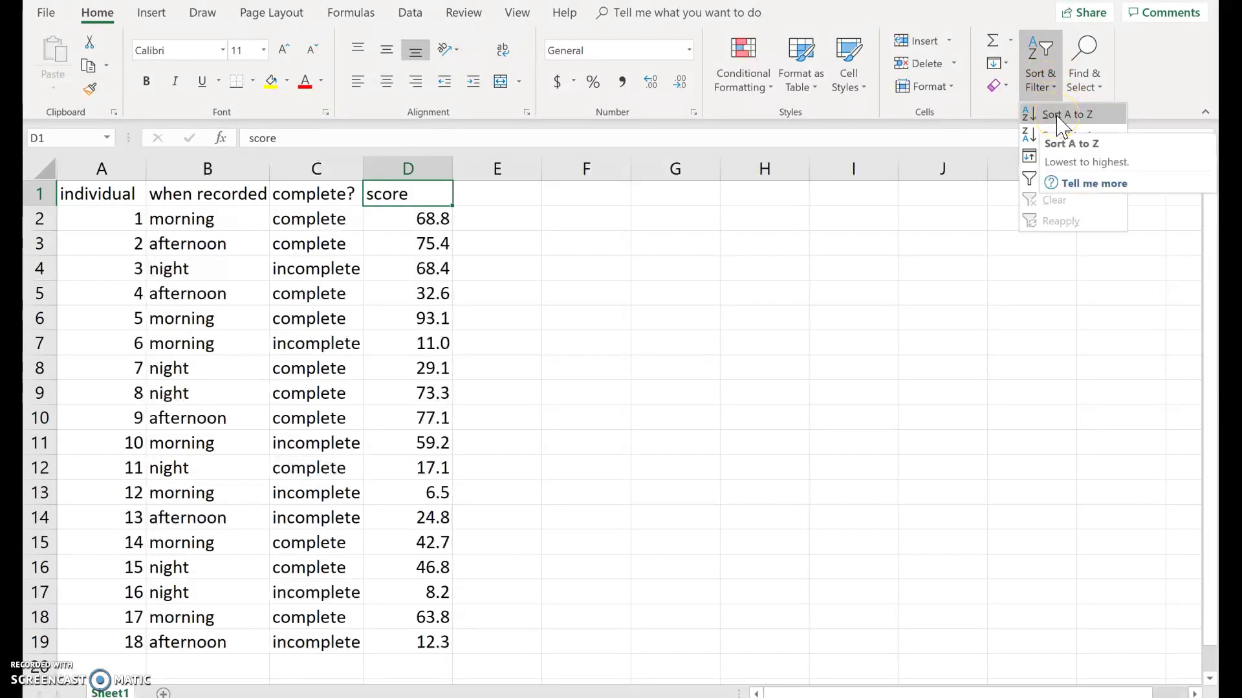
left_click(1061, 116)
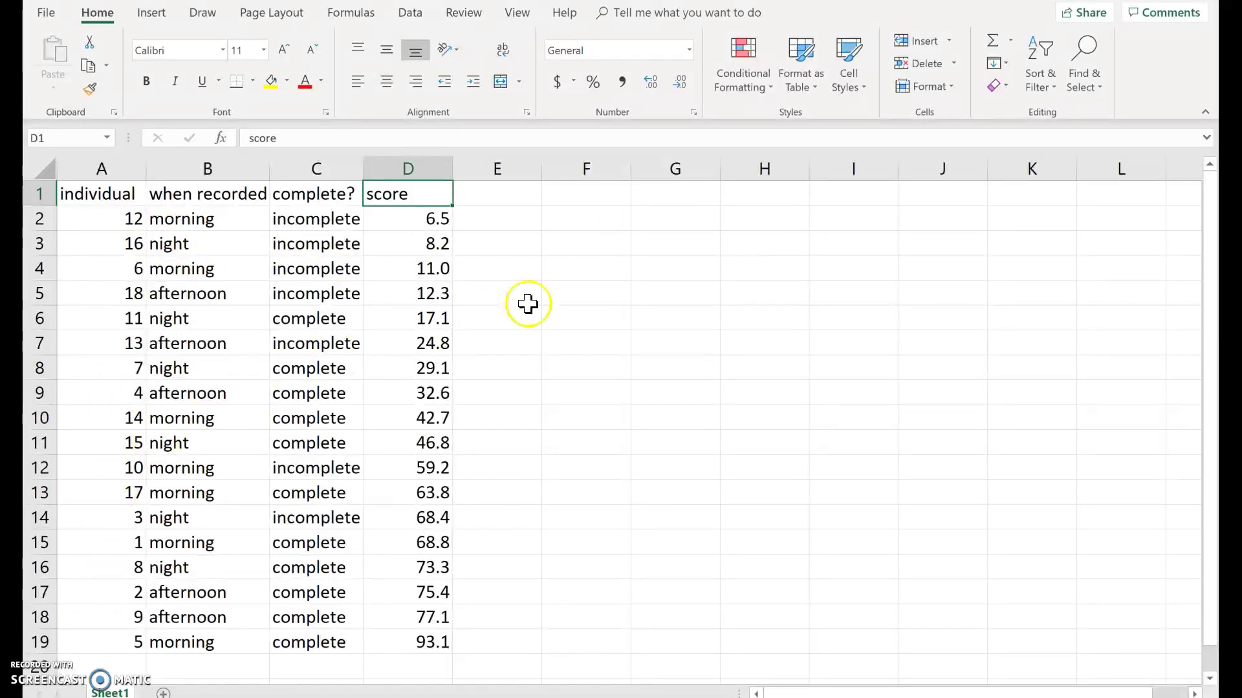
left_click(1042, 84)
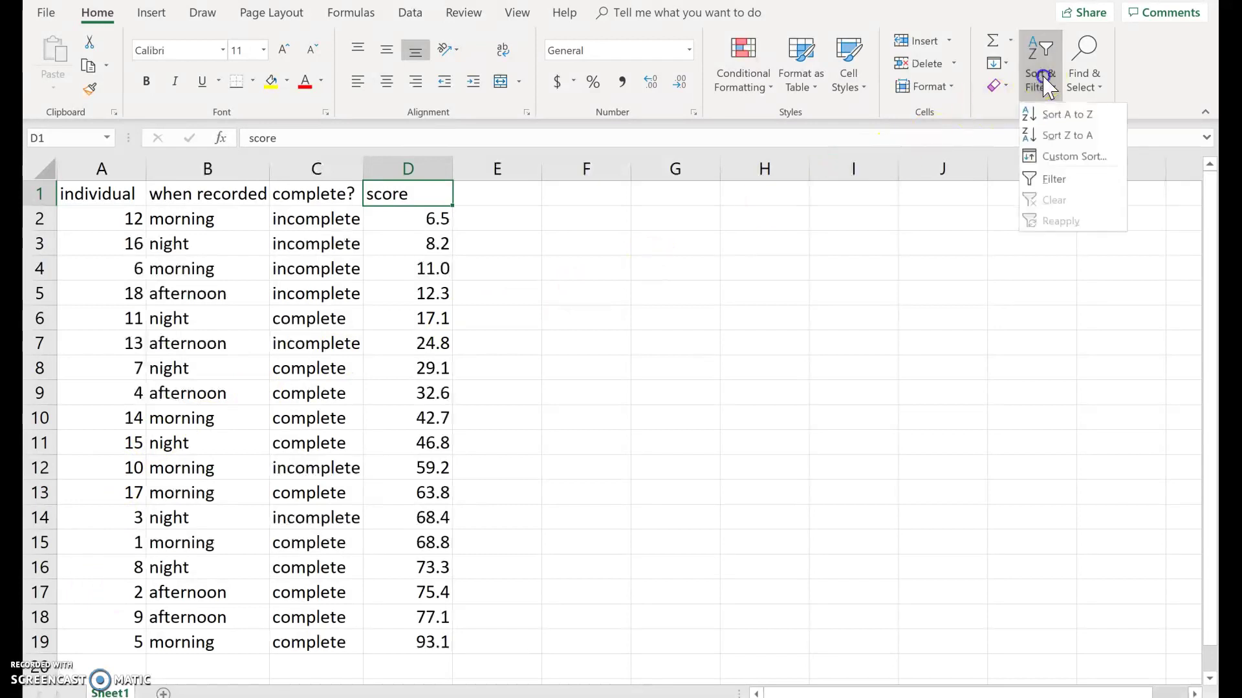
left_click(1059, 135)
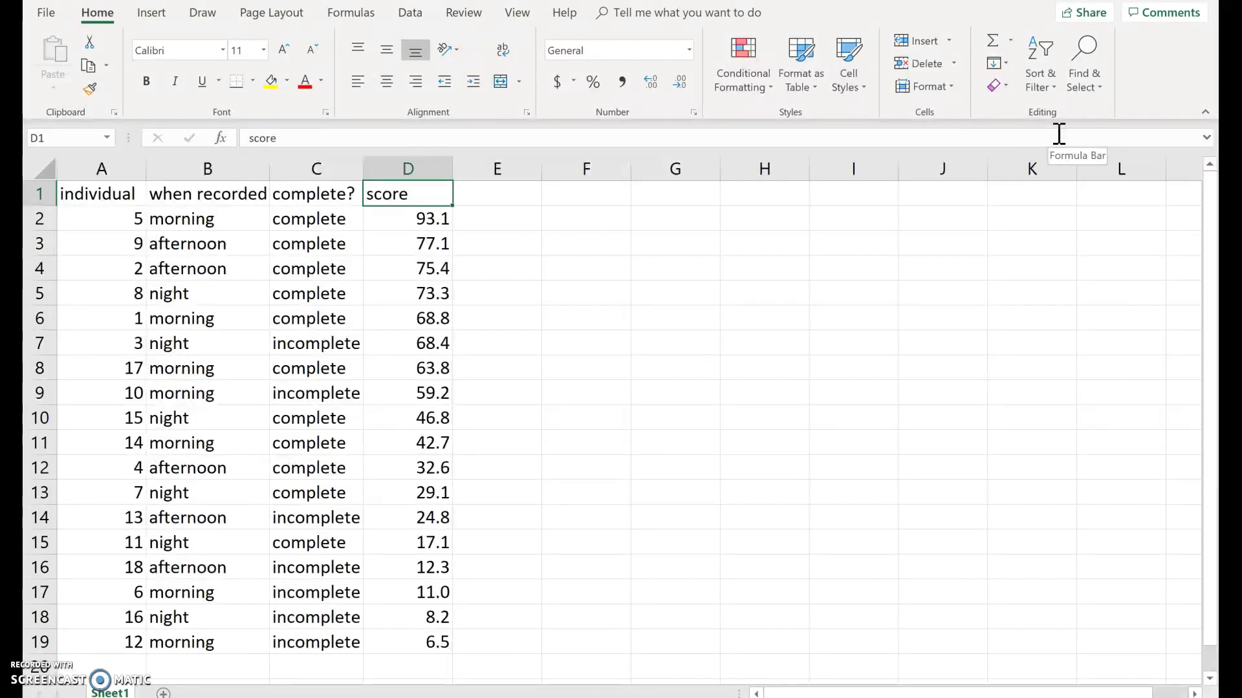
Sort the rows A to Z by the when recorded column: afternoon, morning, night.
left_click(215, 196)
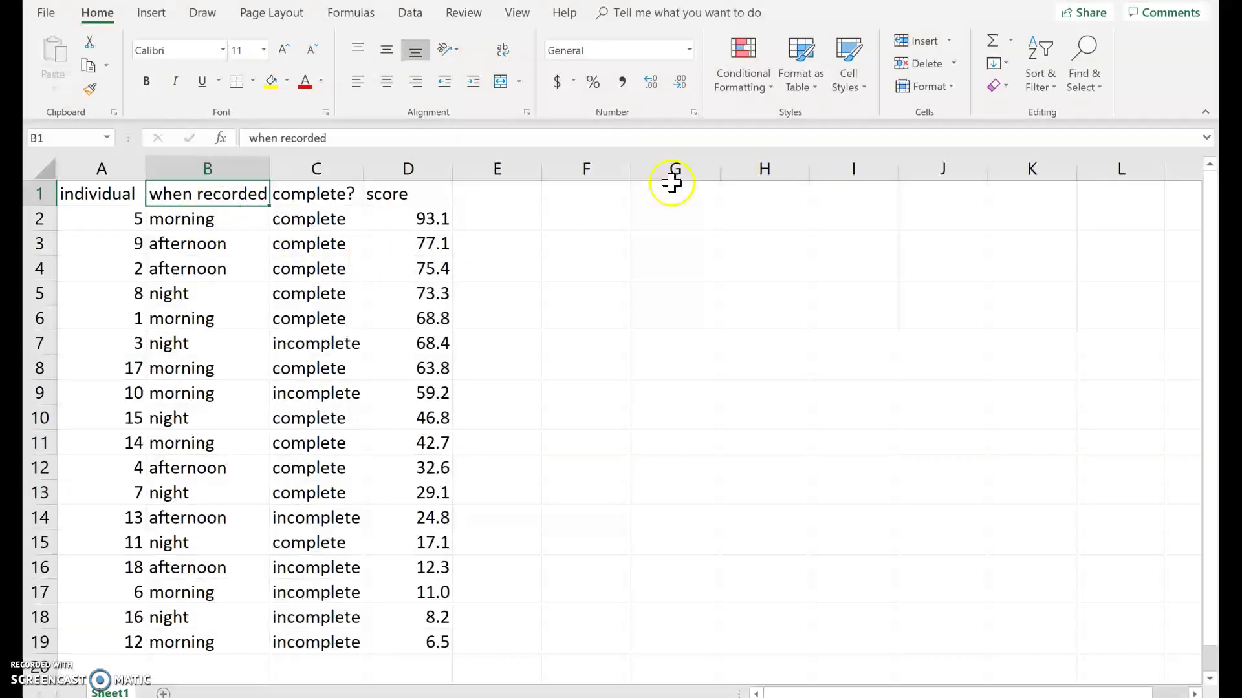
left_click(1037, 62)
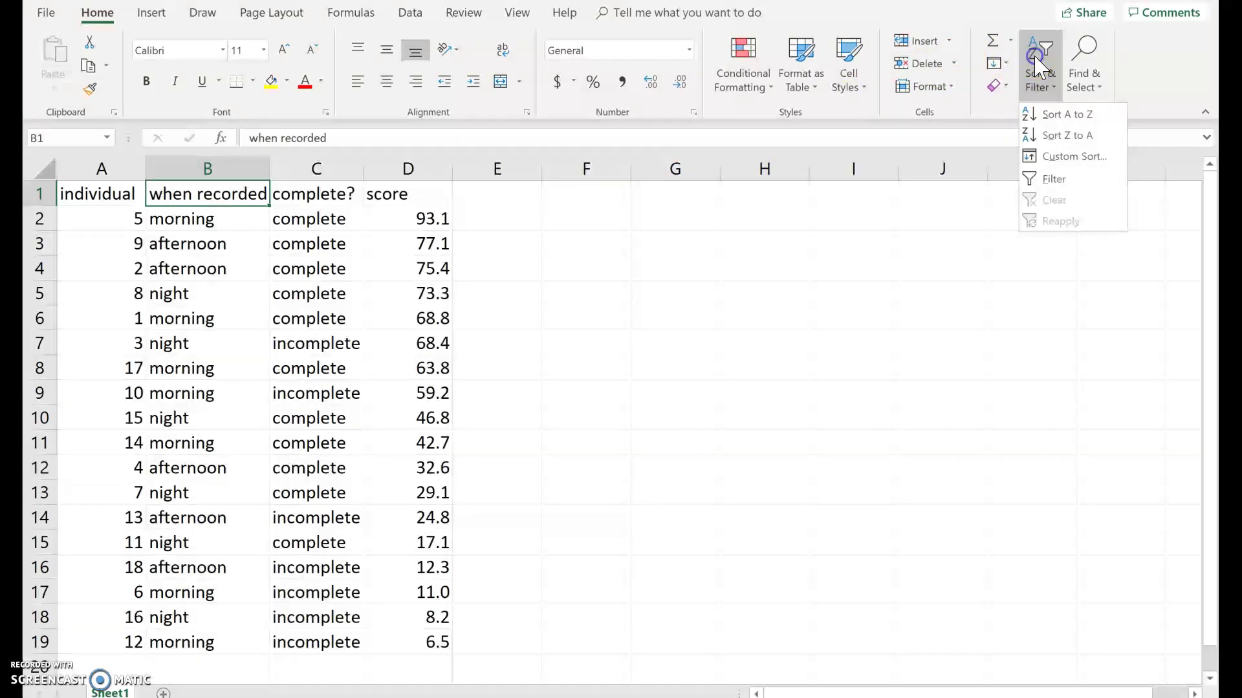
left_click(1059, 114)
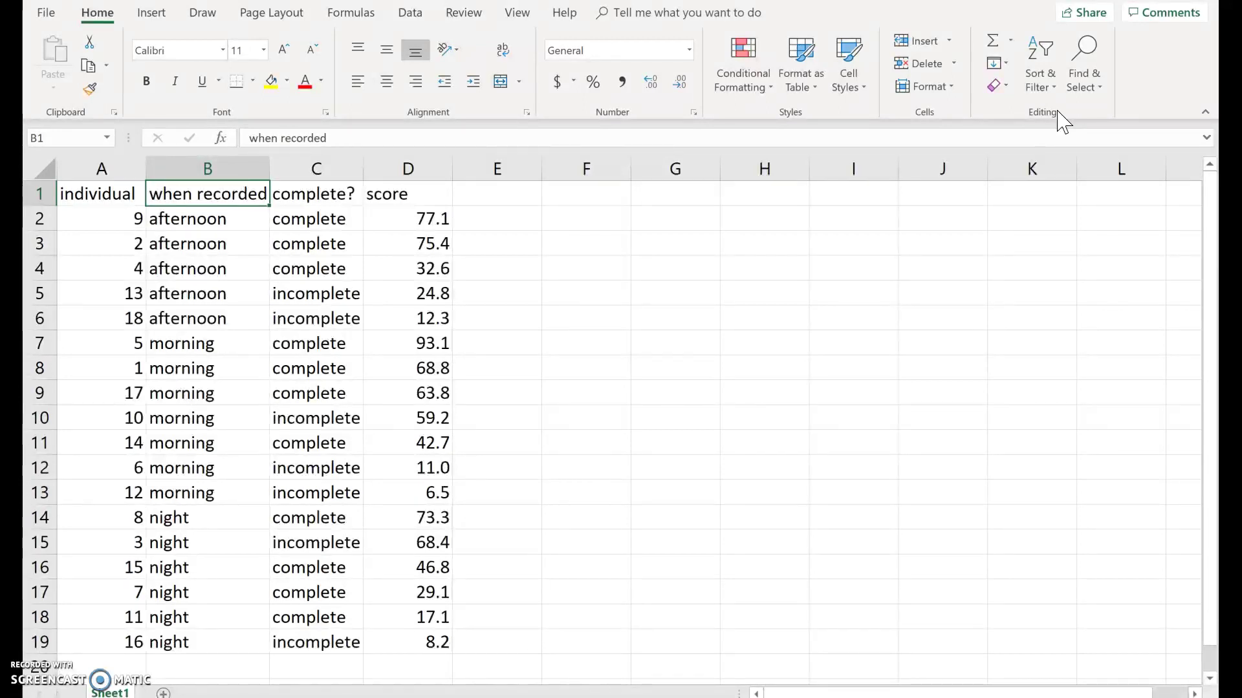
left_click(1051, 83)
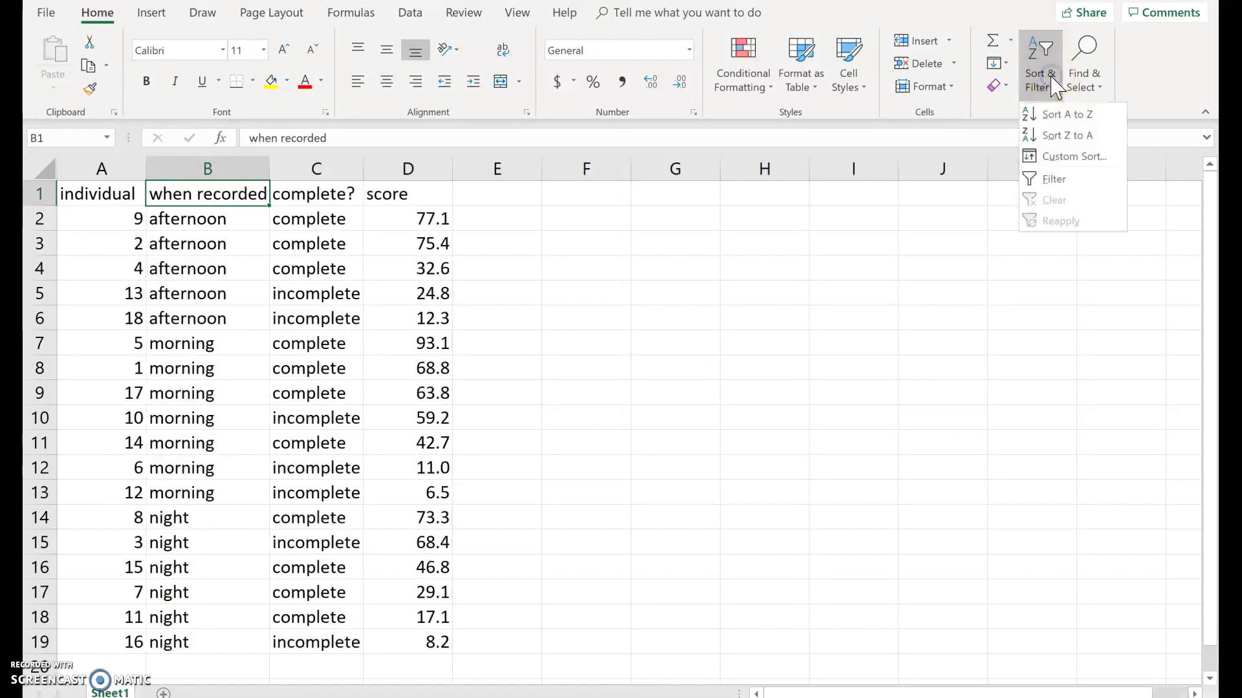
Open Custom Sort with a when recorded, A to Z level and expand its Order list.
left_click(1054, 156)
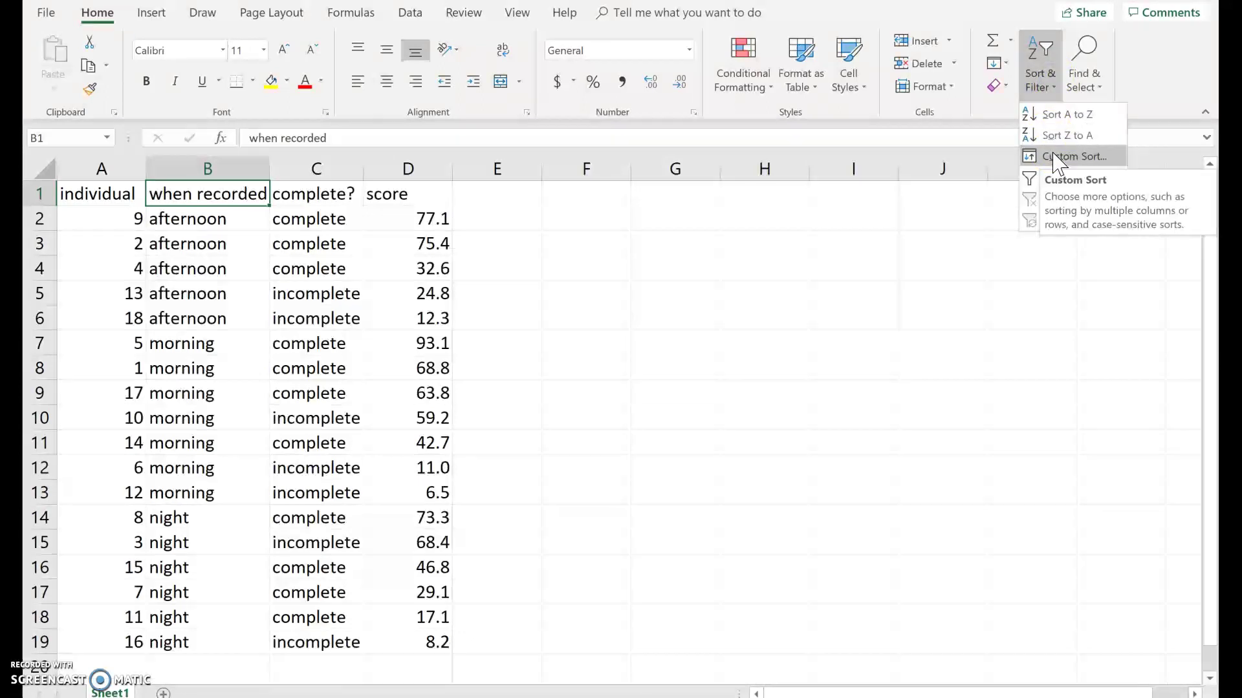
left_click(1056, 158)
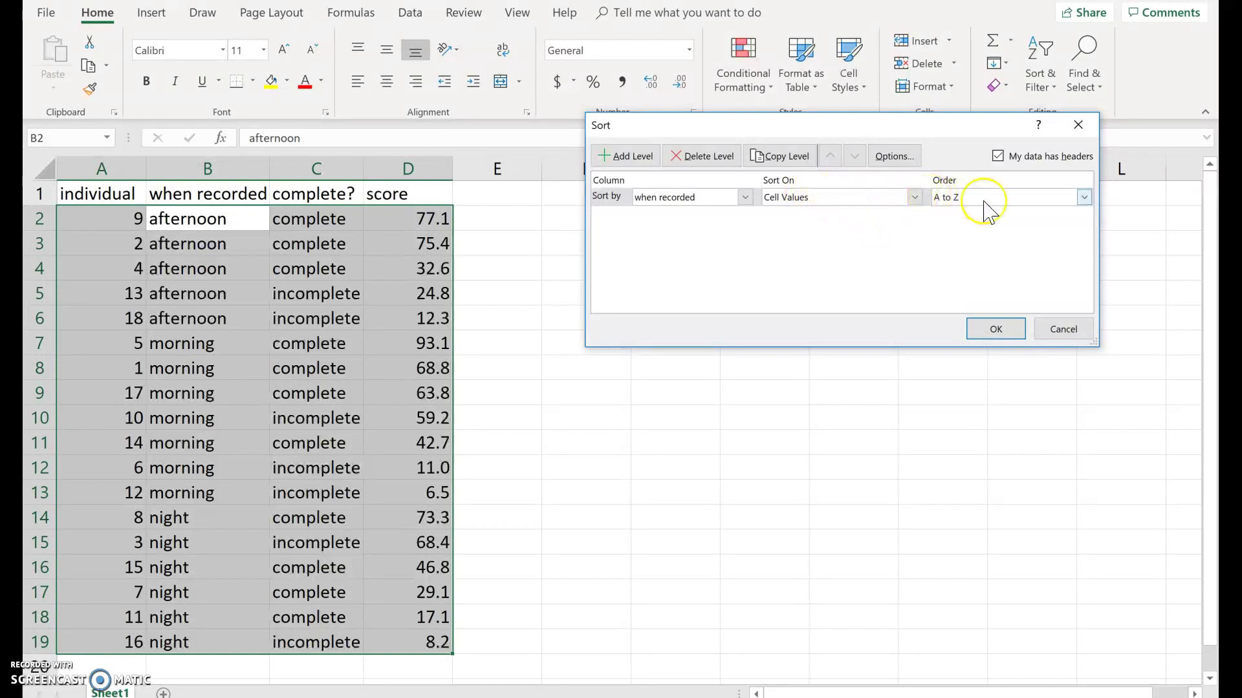
left_click(1086, 206)
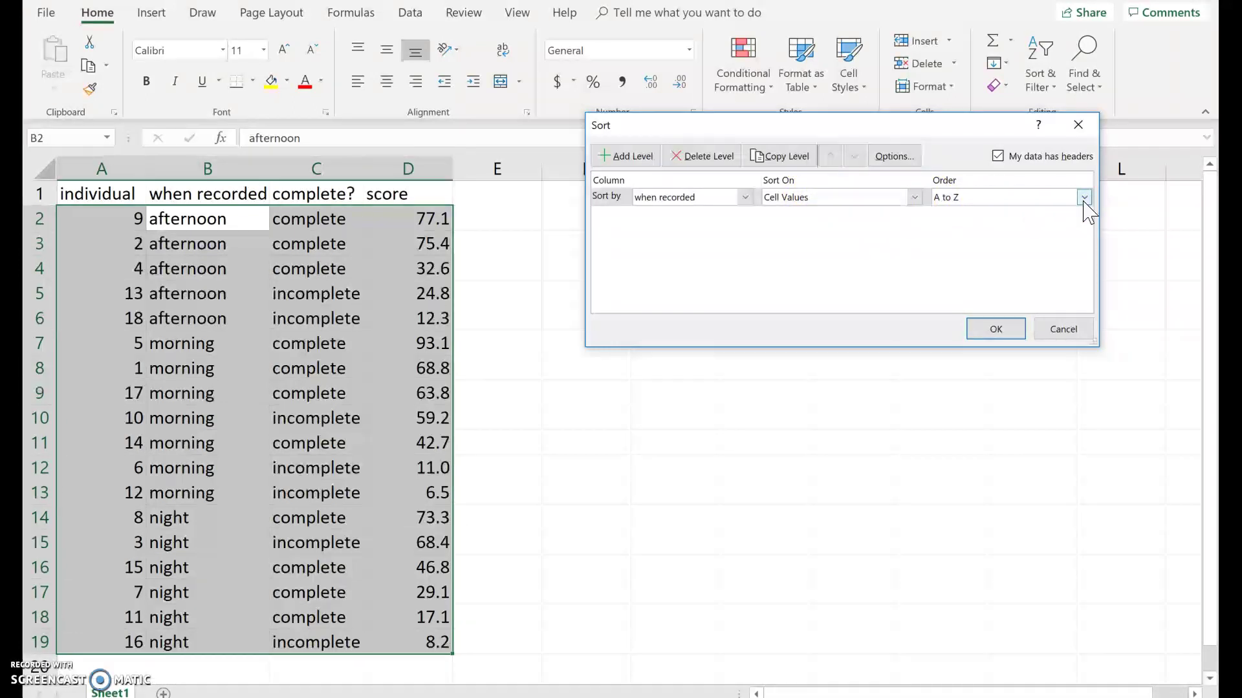
left_click(1082, 199)
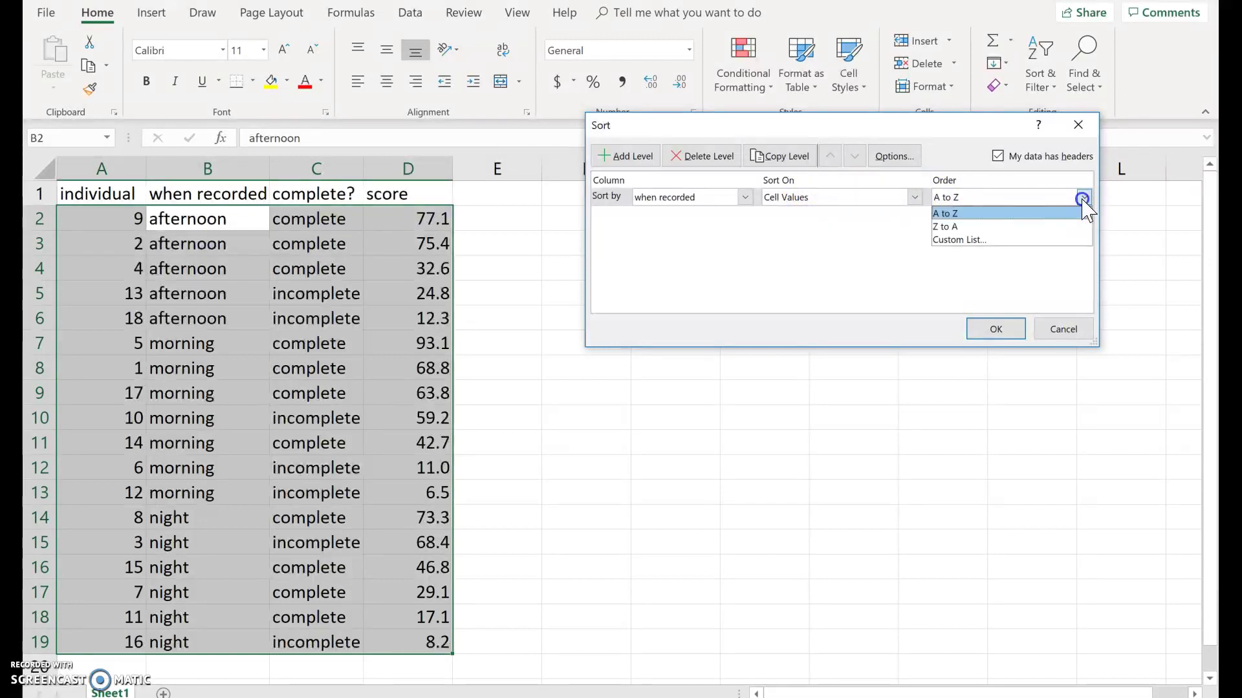
Create the custom list morning, afternoon, night and set it as the when recorded order.
left_click(1052, 240)
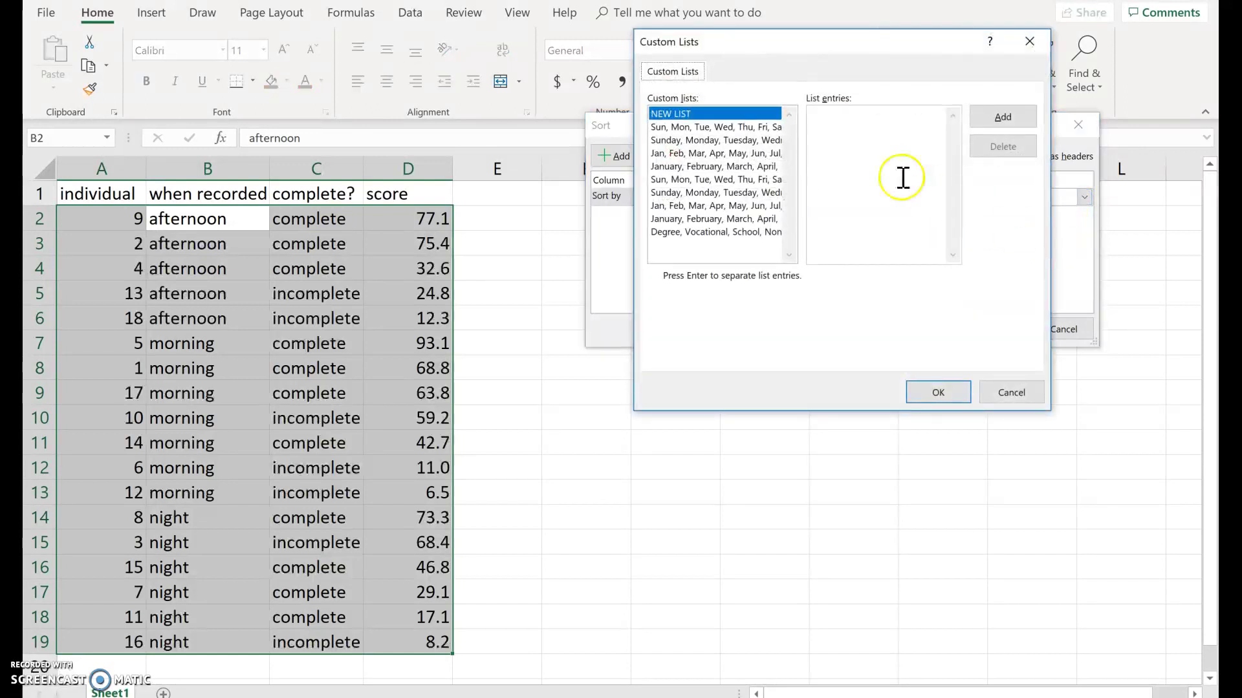
left_click(706, 115)
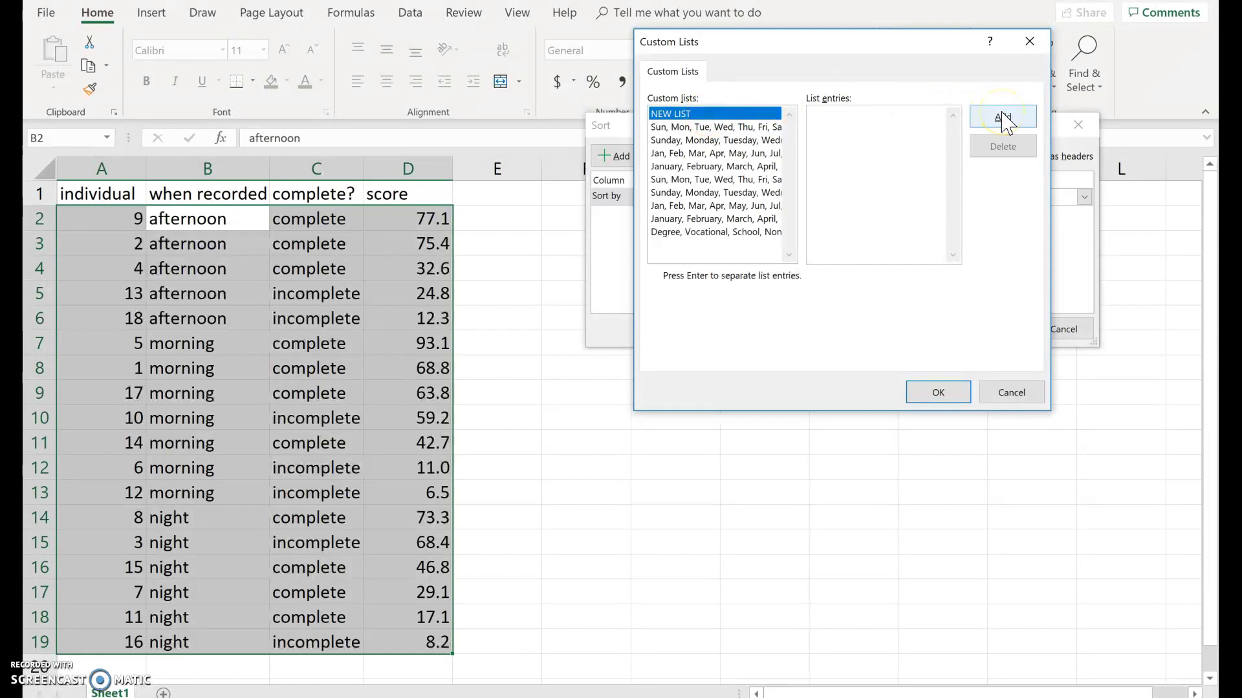
left_click(864, 125)
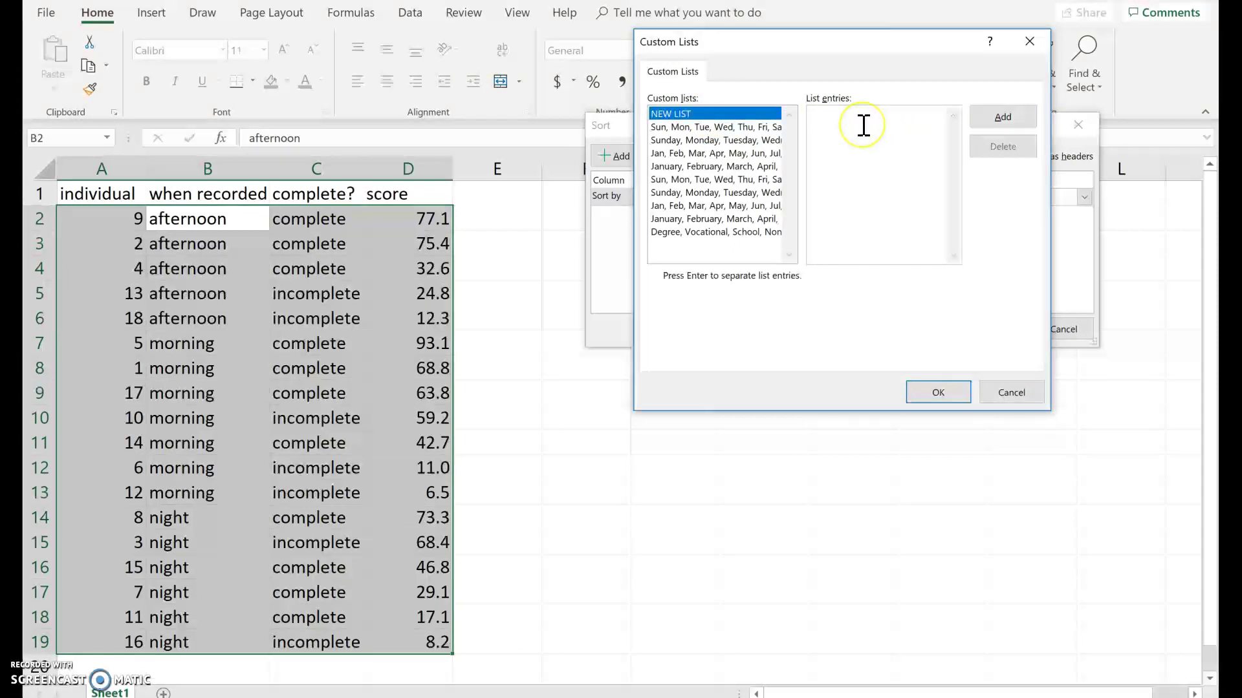
type("morning")
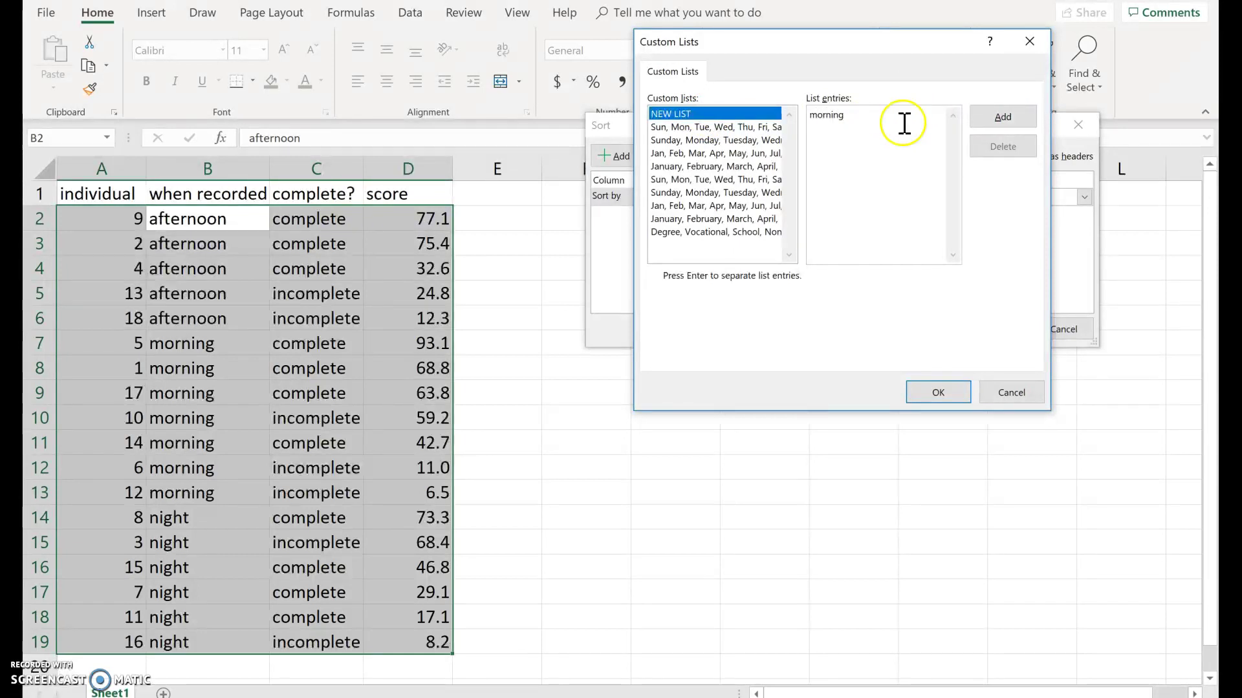
left_click(1001, 117)
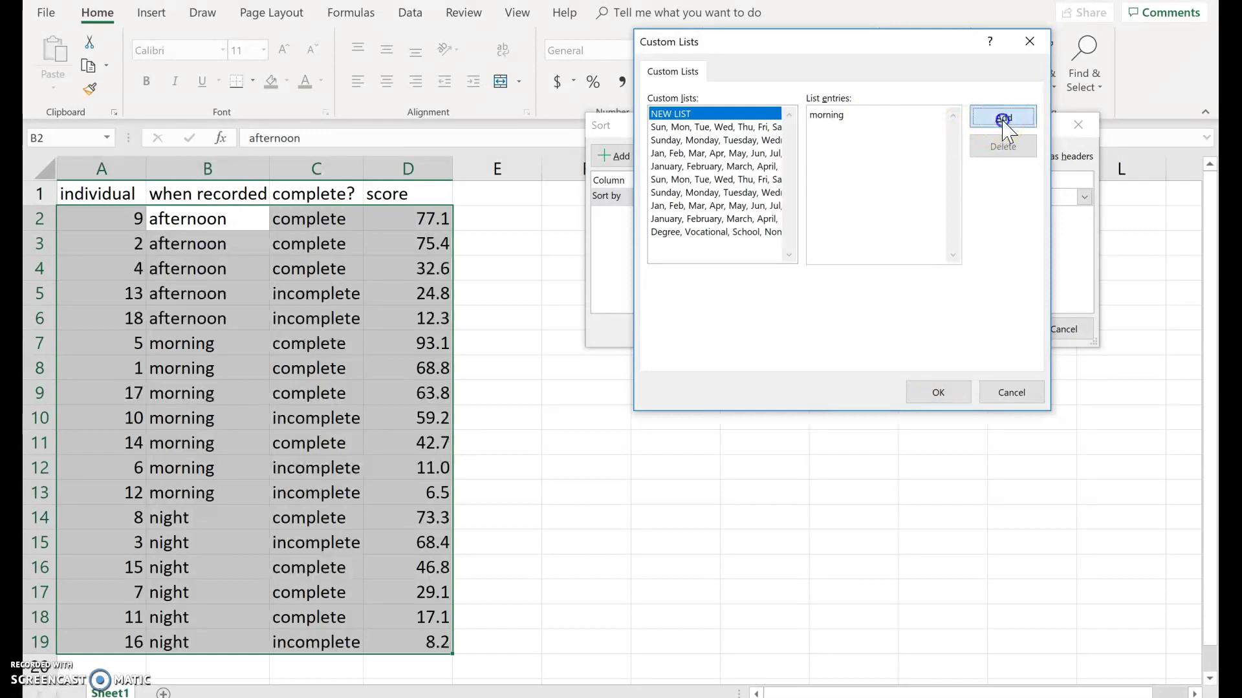
left_click(849, 123)
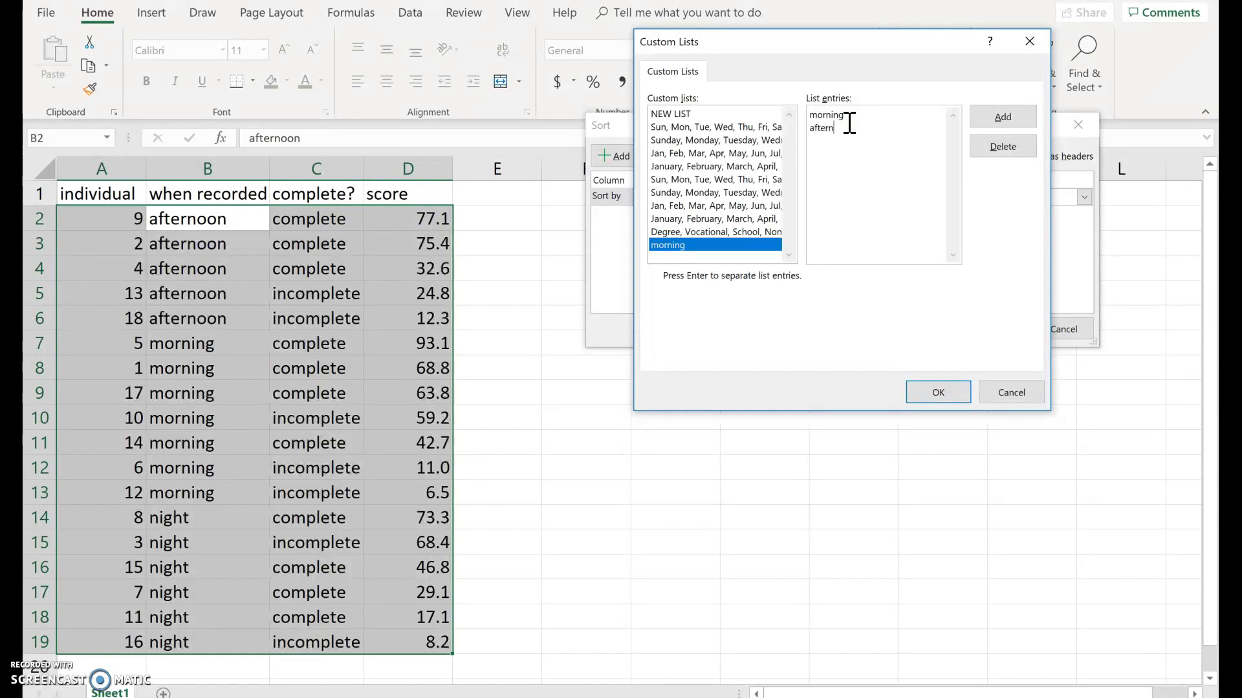
type("night")
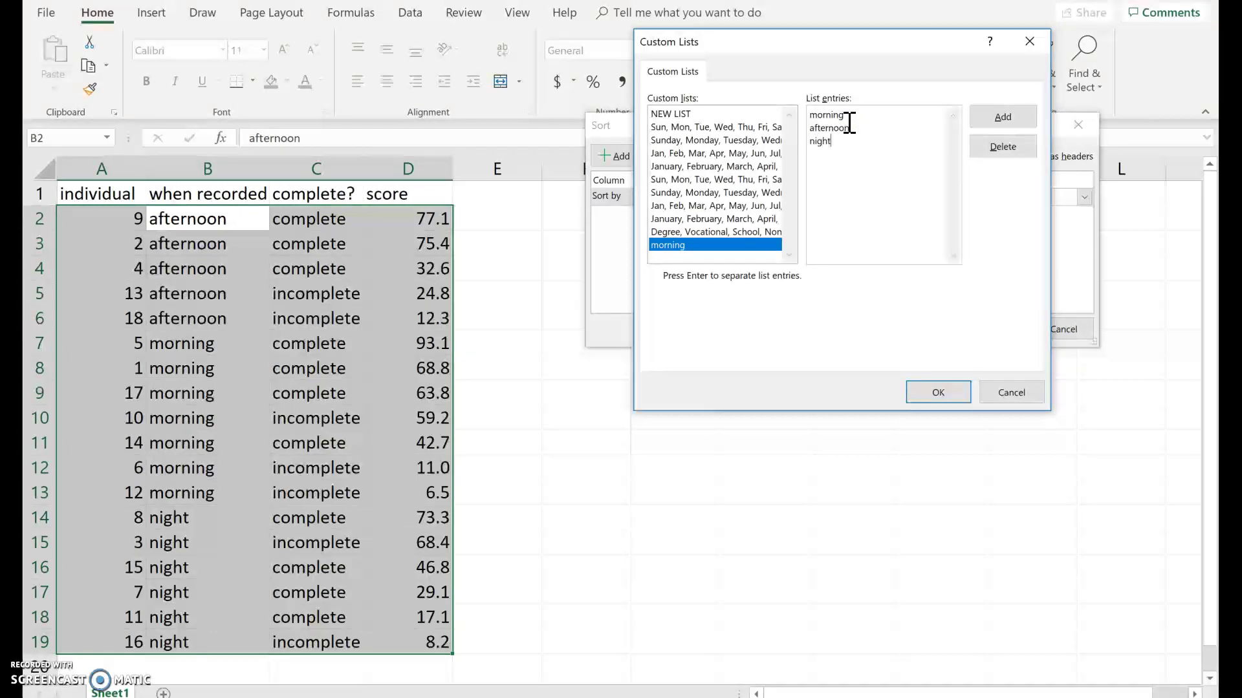
left_click(1003, 117)
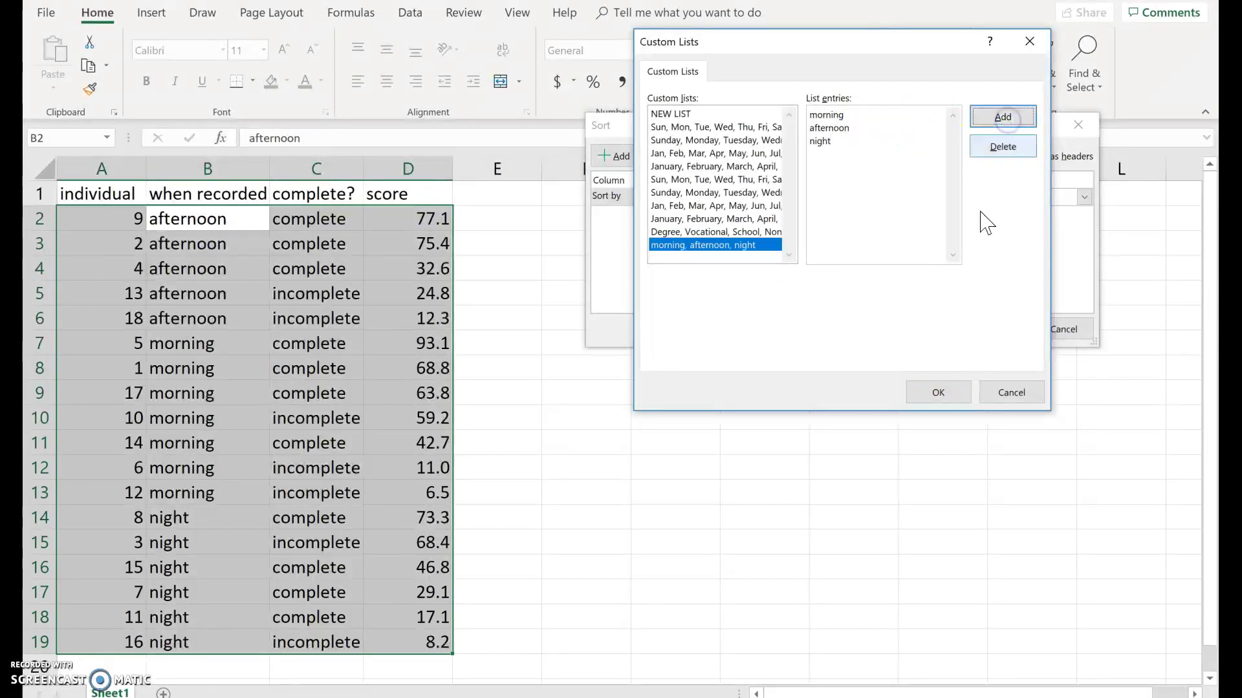
left_click(948, 392)
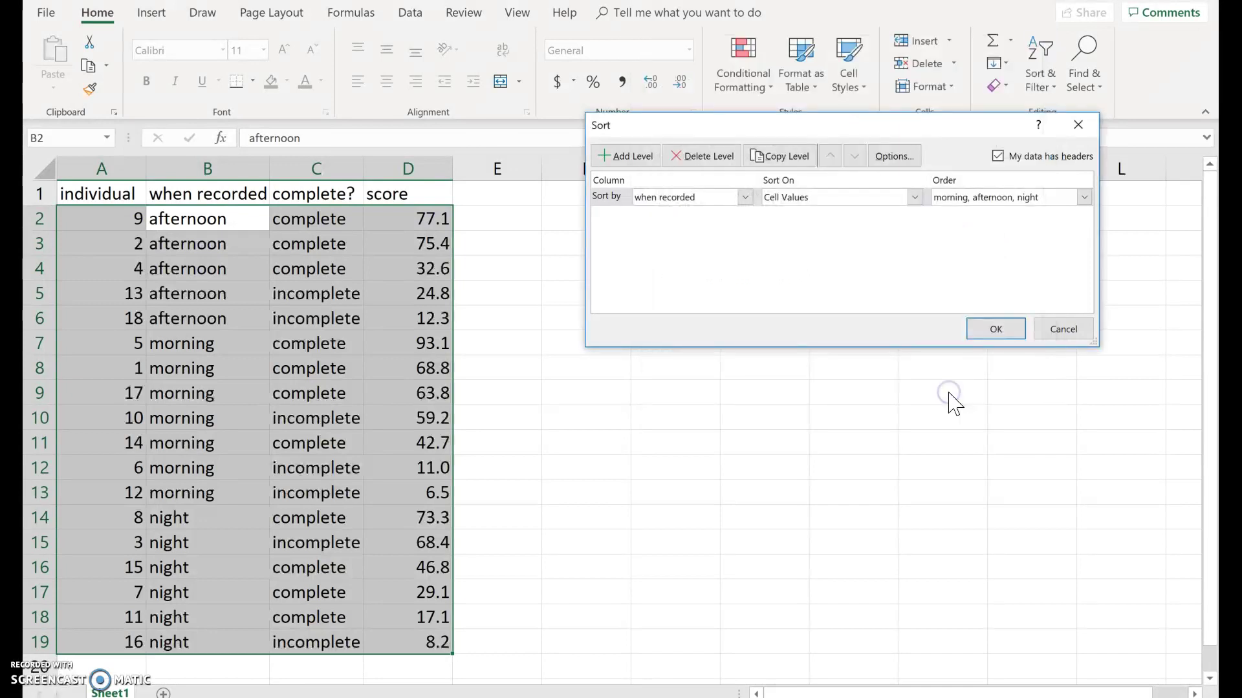
Apply the custom sort so rows run morning, then afternoon, then night.
left_click(995, 330)
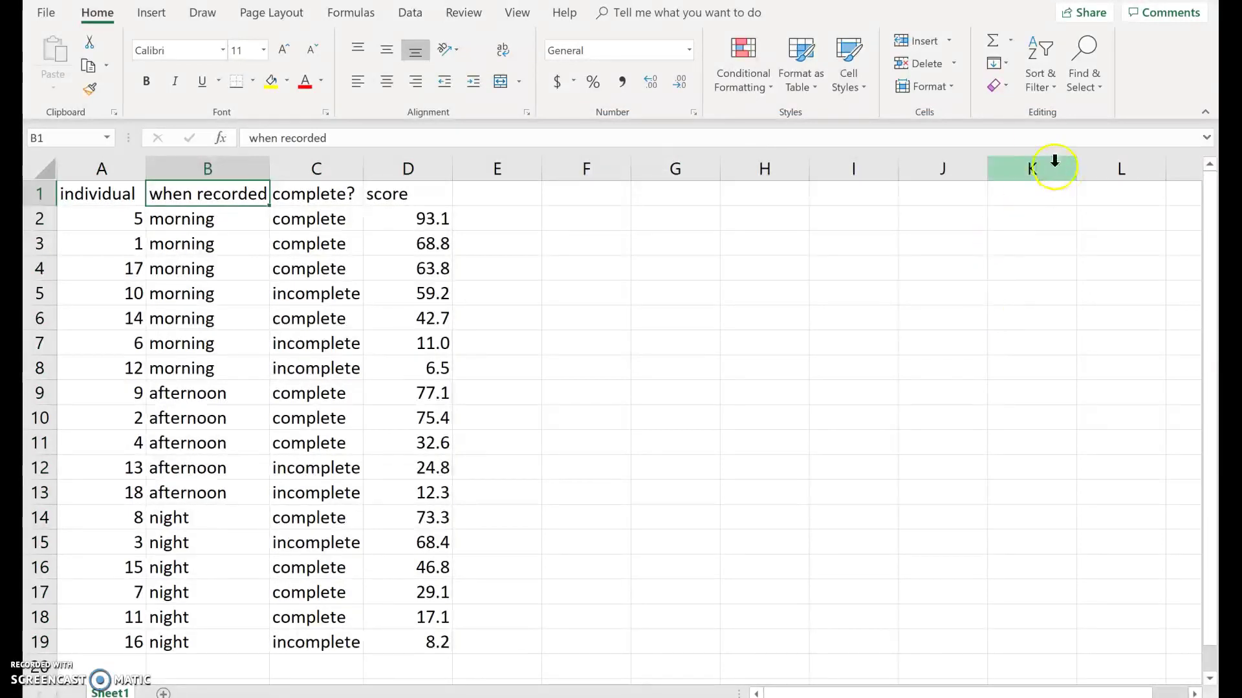
Add a second Custom Sort level on complete? beneath when recorded and apply it.
left_click(1042, 78)
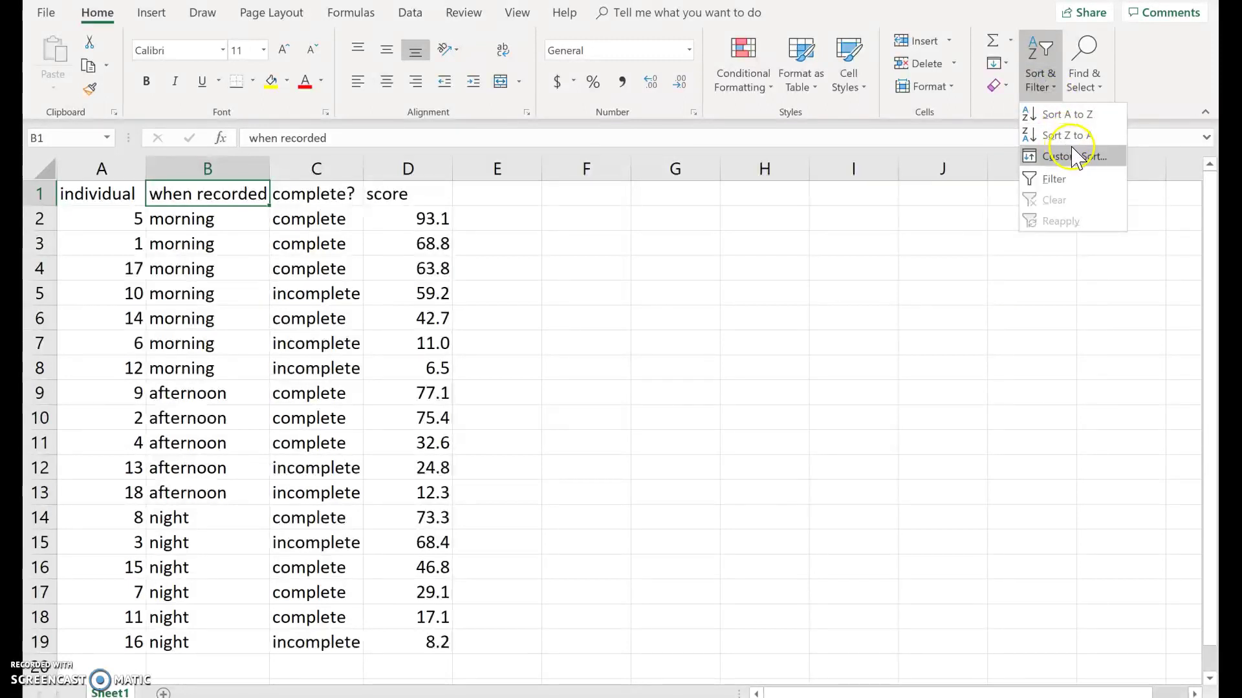
left_click(1065, 156)
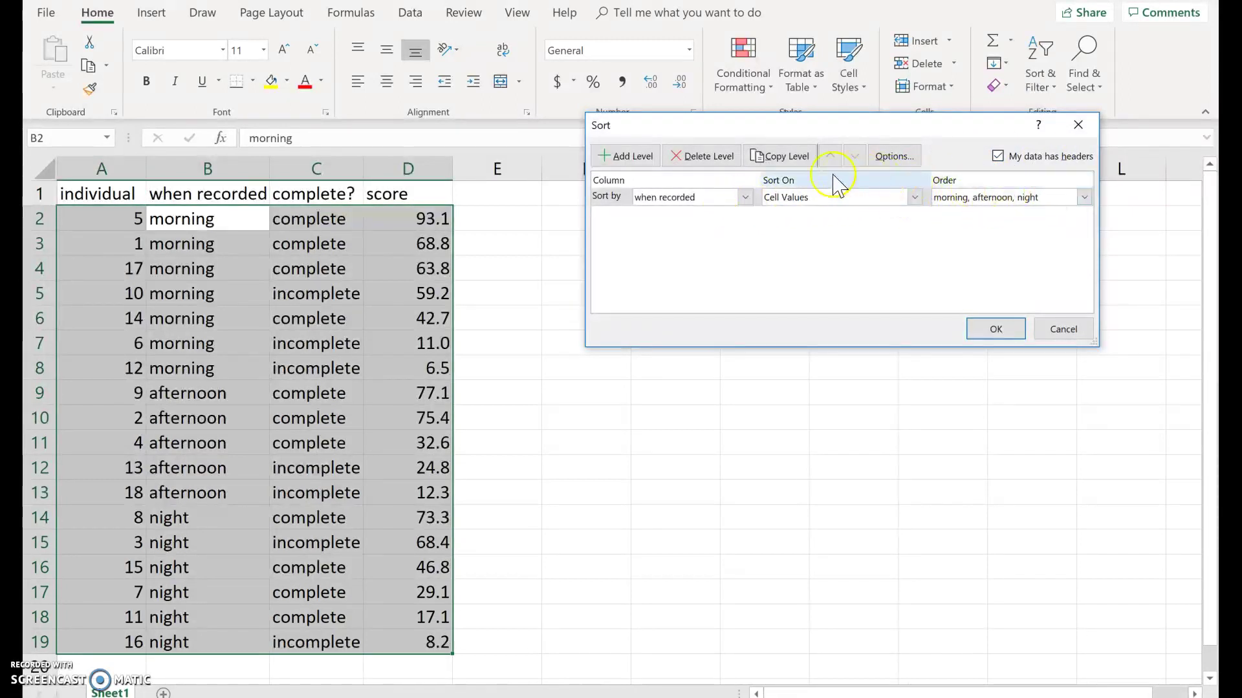
left_click(649, 162)
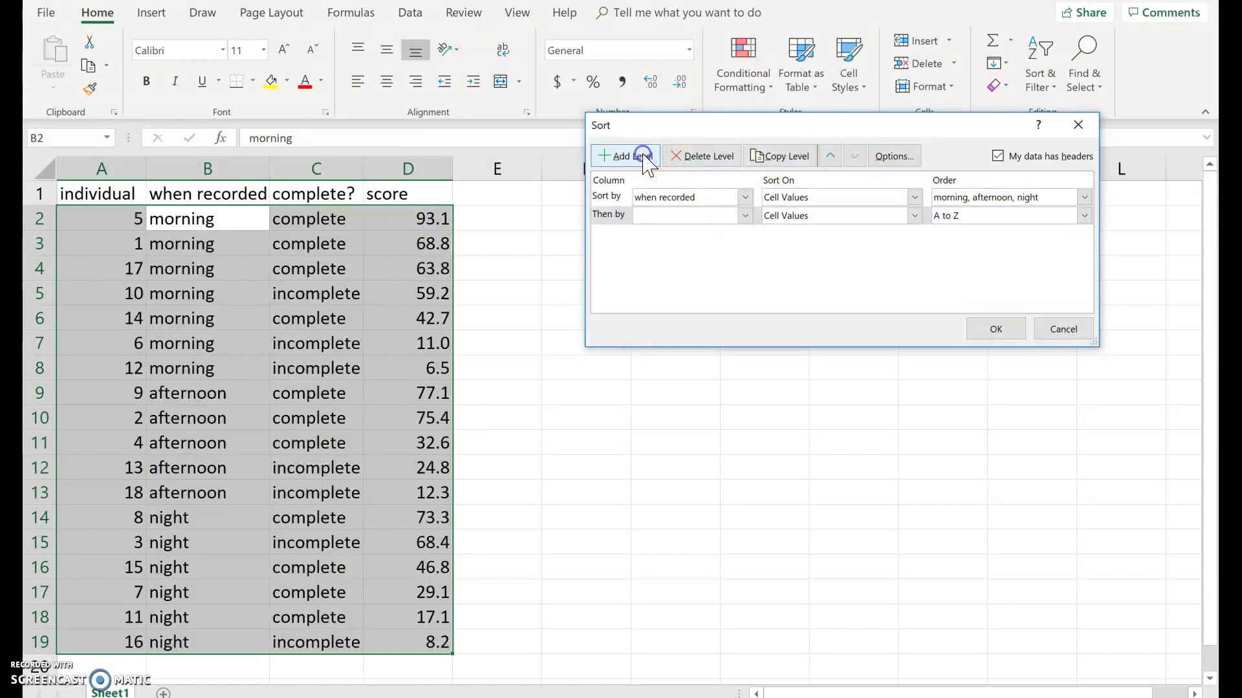
left_click(745, 216)
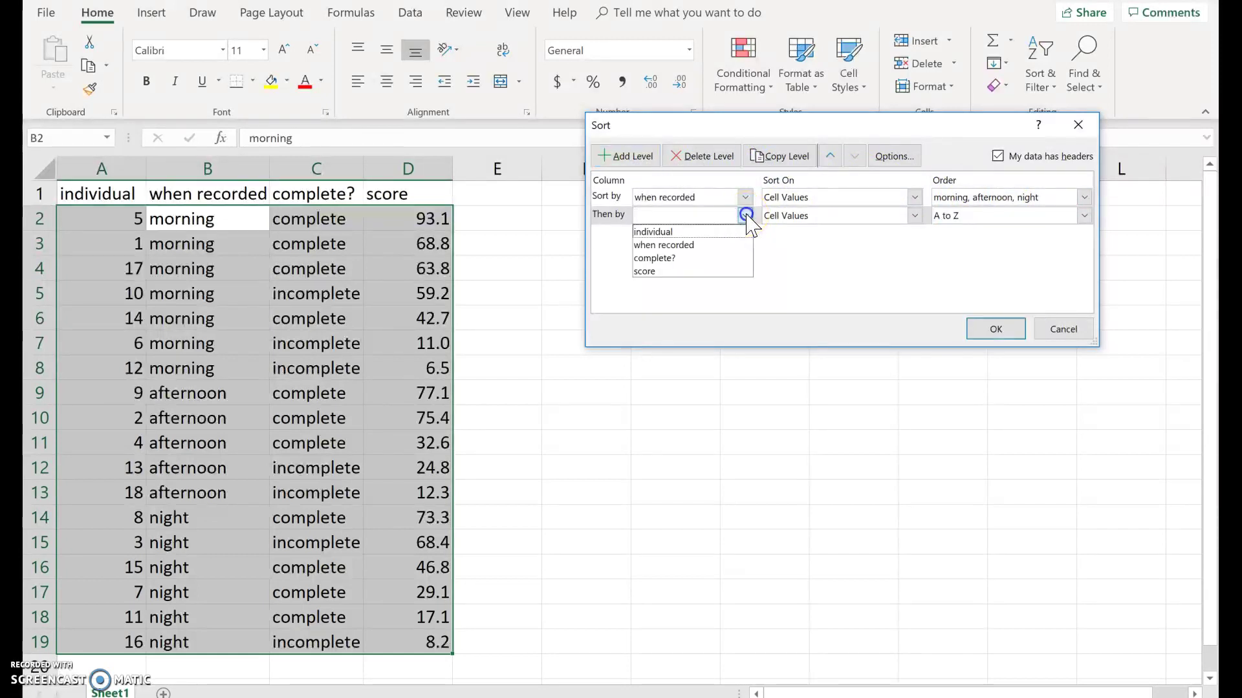
left_click(716, 258)
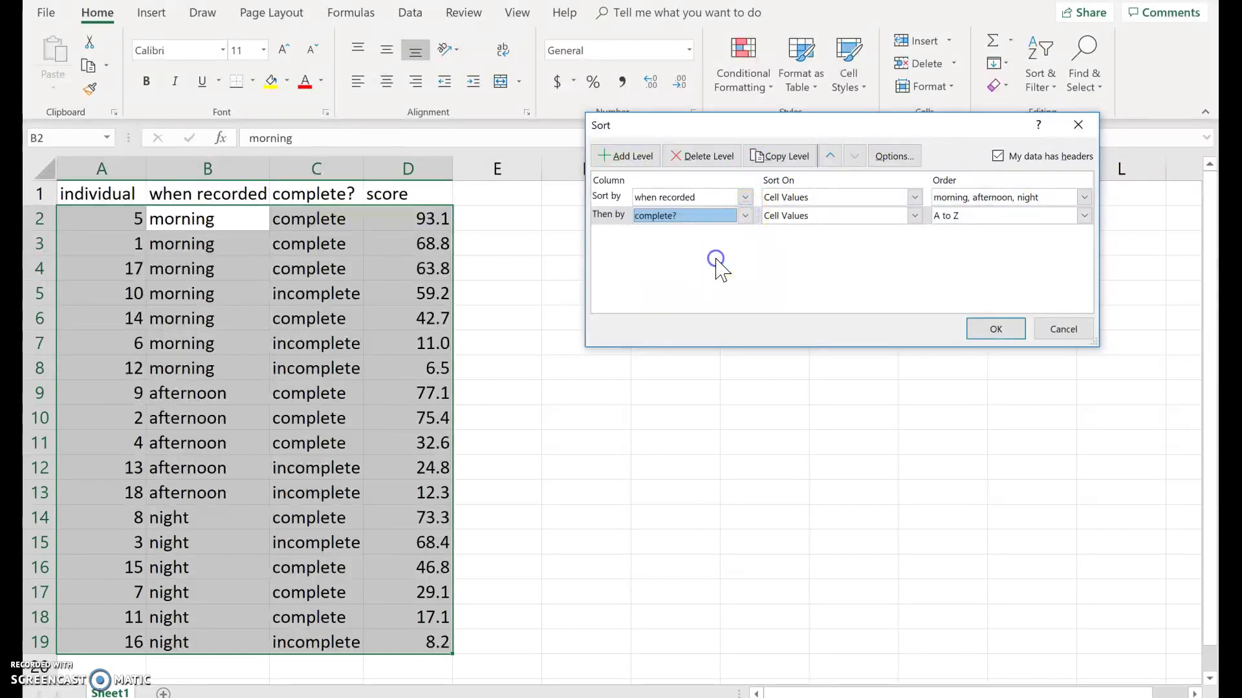
left_click(995, 330)
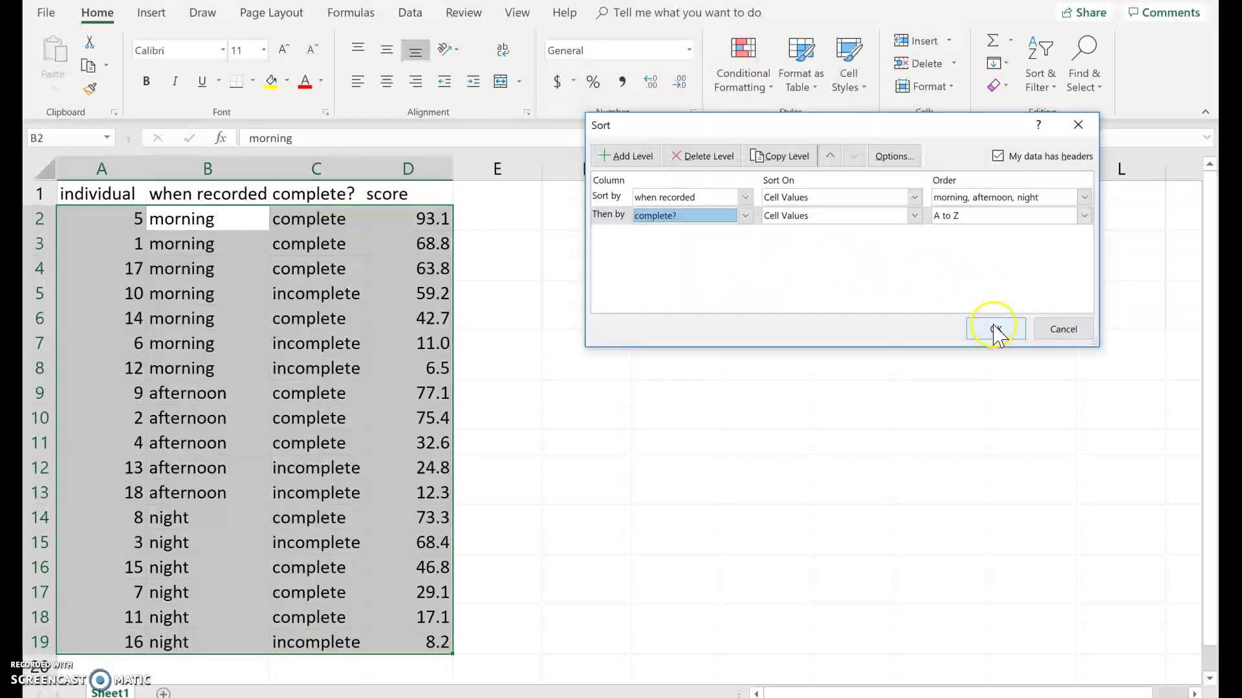
key("Up")
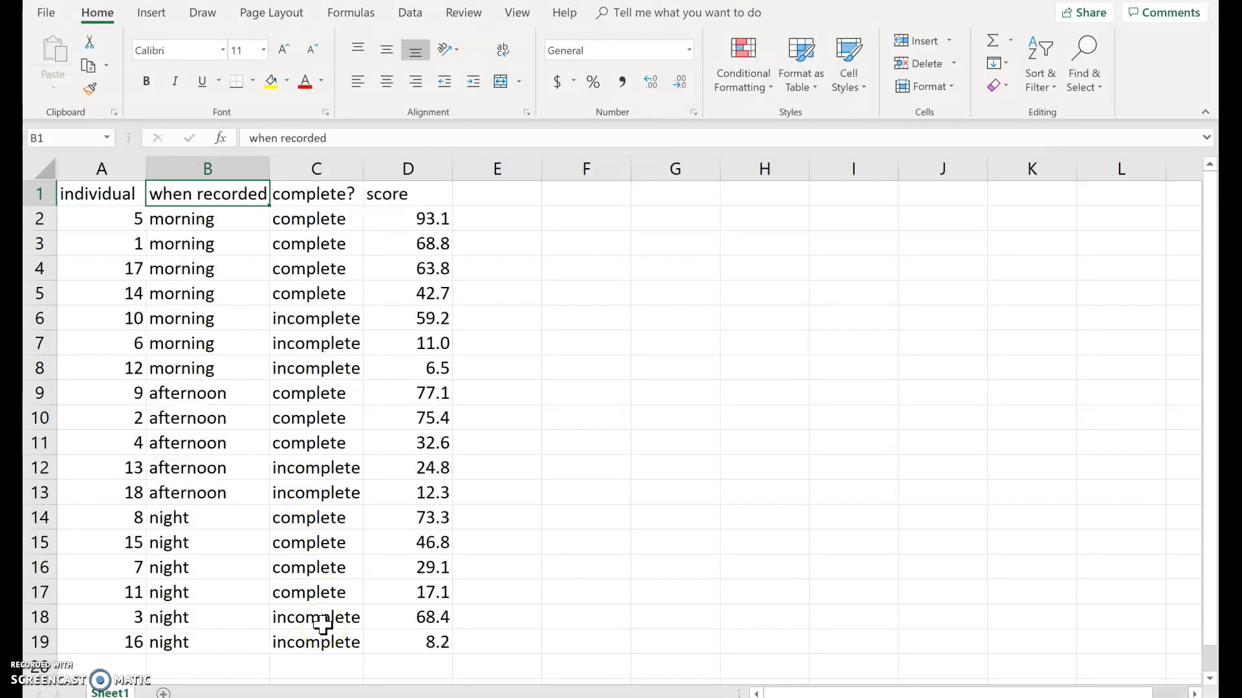
Sort the rows ascending by the individual column, restoring the 1 to 18 order.
left_click(111, 195)
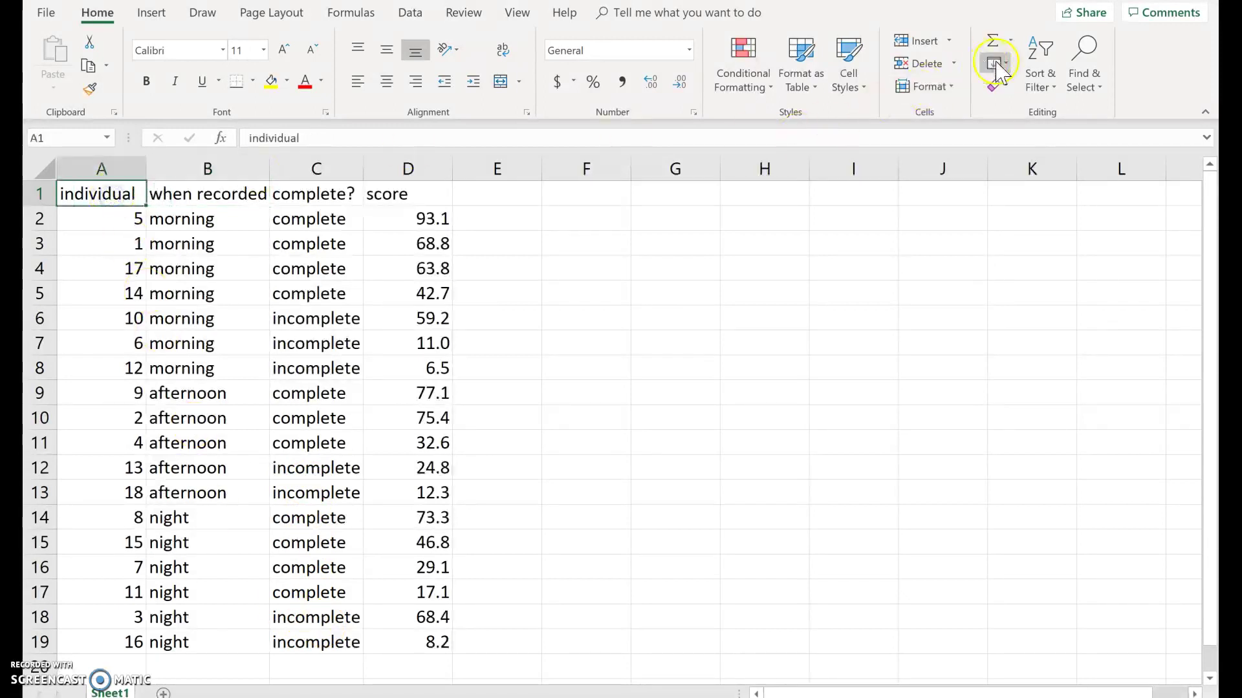
left_click(1043, 64)
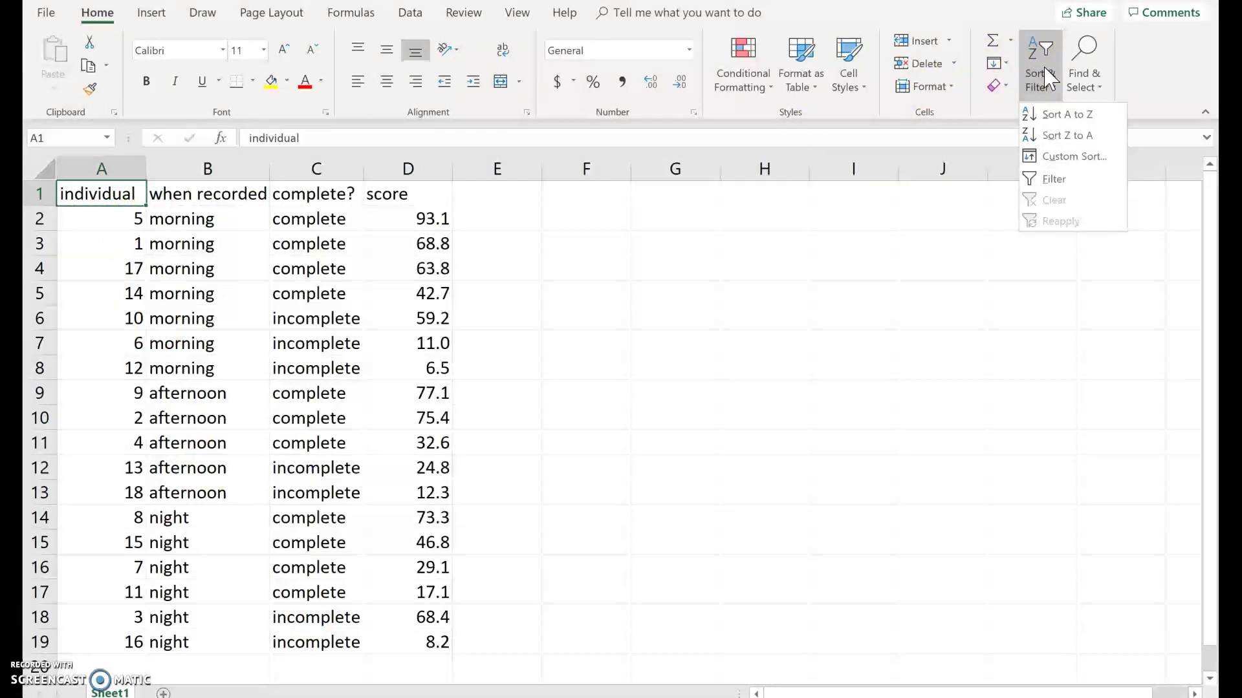
left_click(1071, 116)
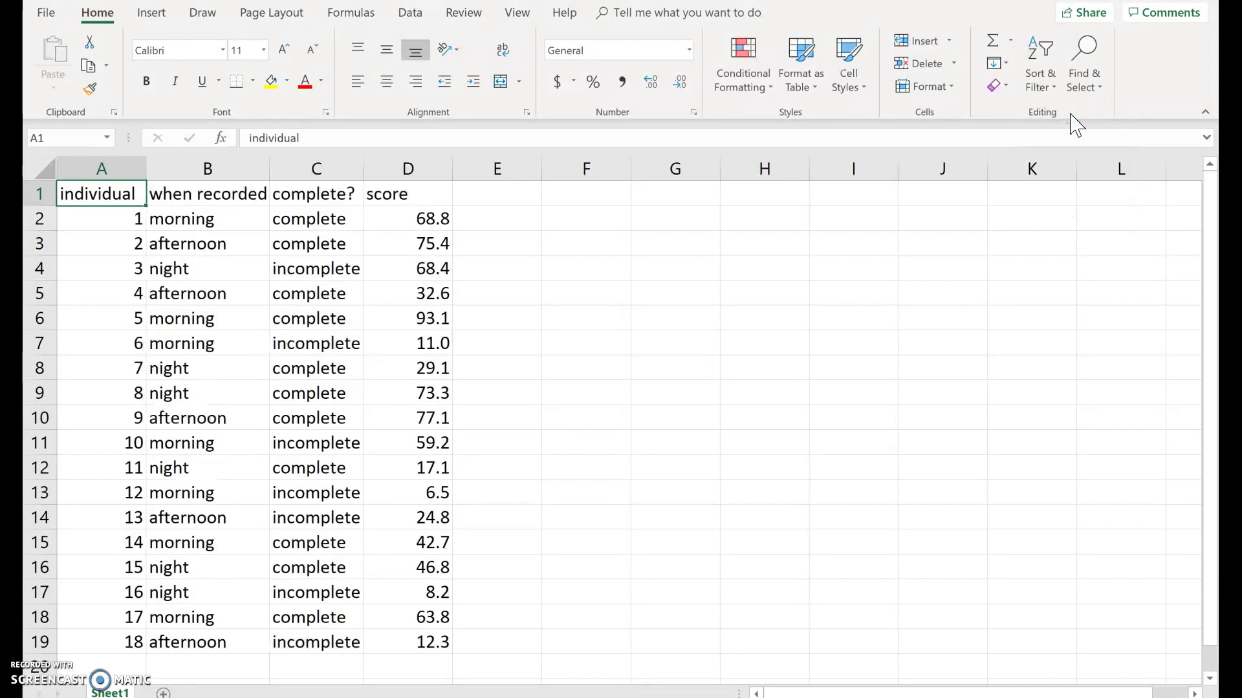
left_click(421, 166)
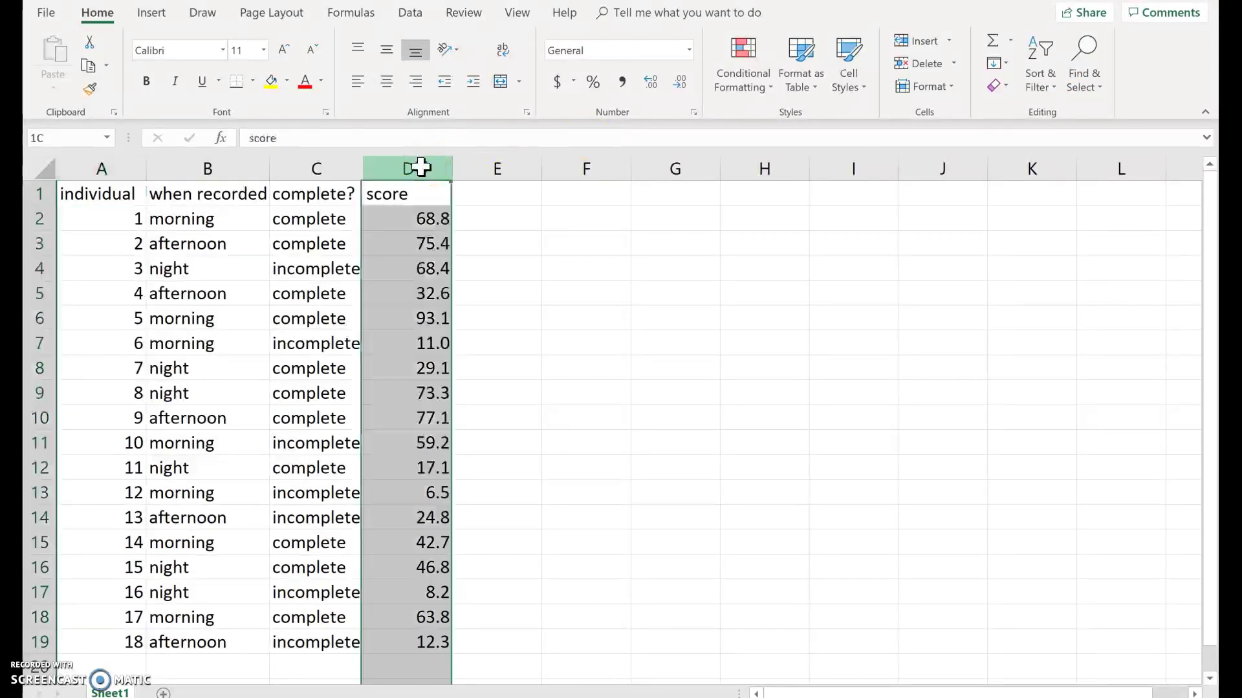
left_click(926, 47)
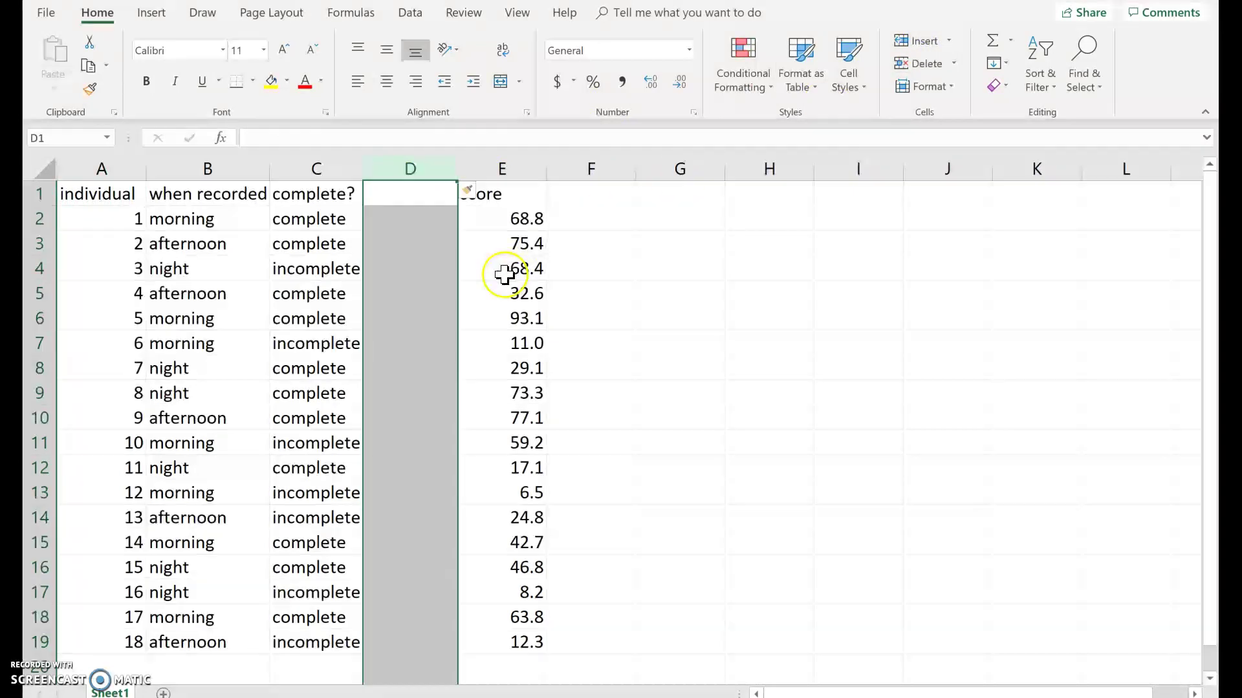
left_click(425, 241)
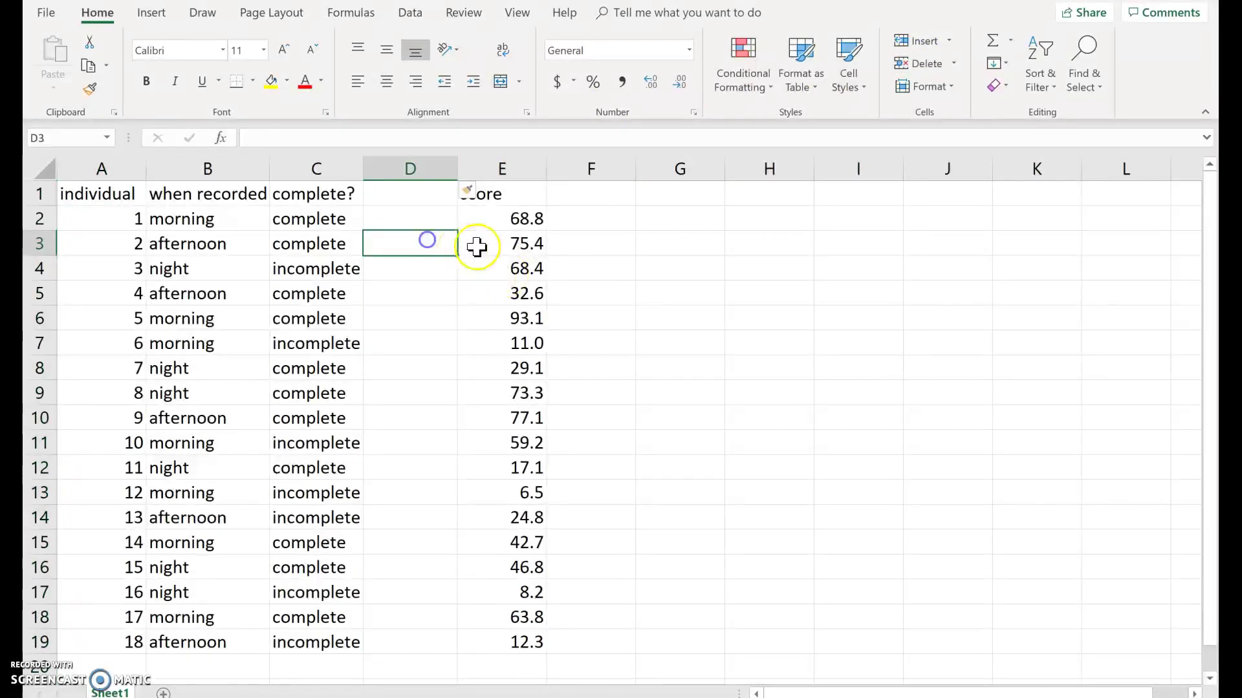
left_click(514, 195)
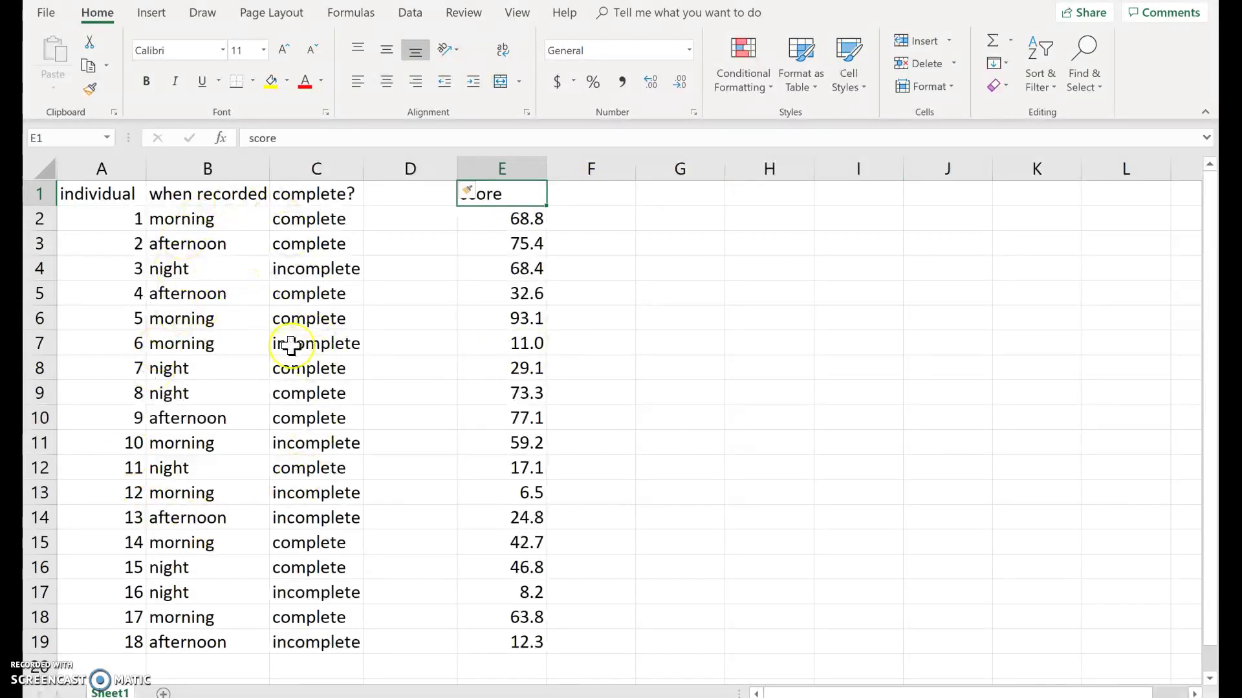
left_click(1039, 79)
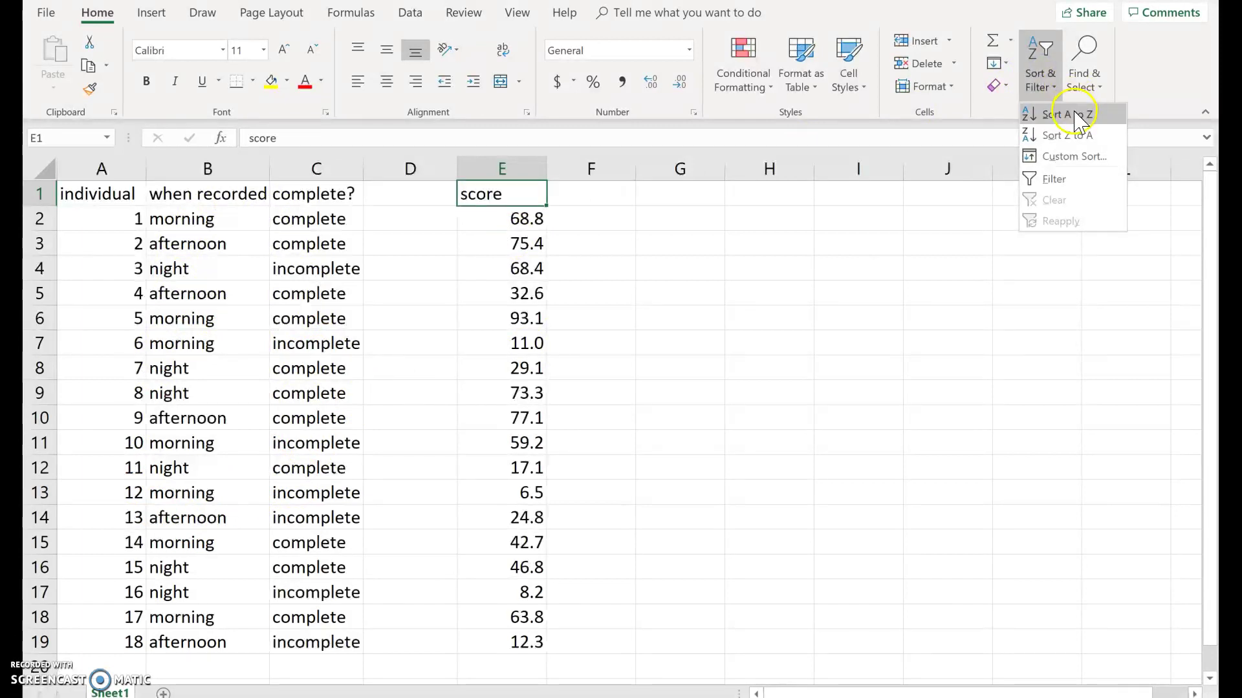
left_click(1075, 115)
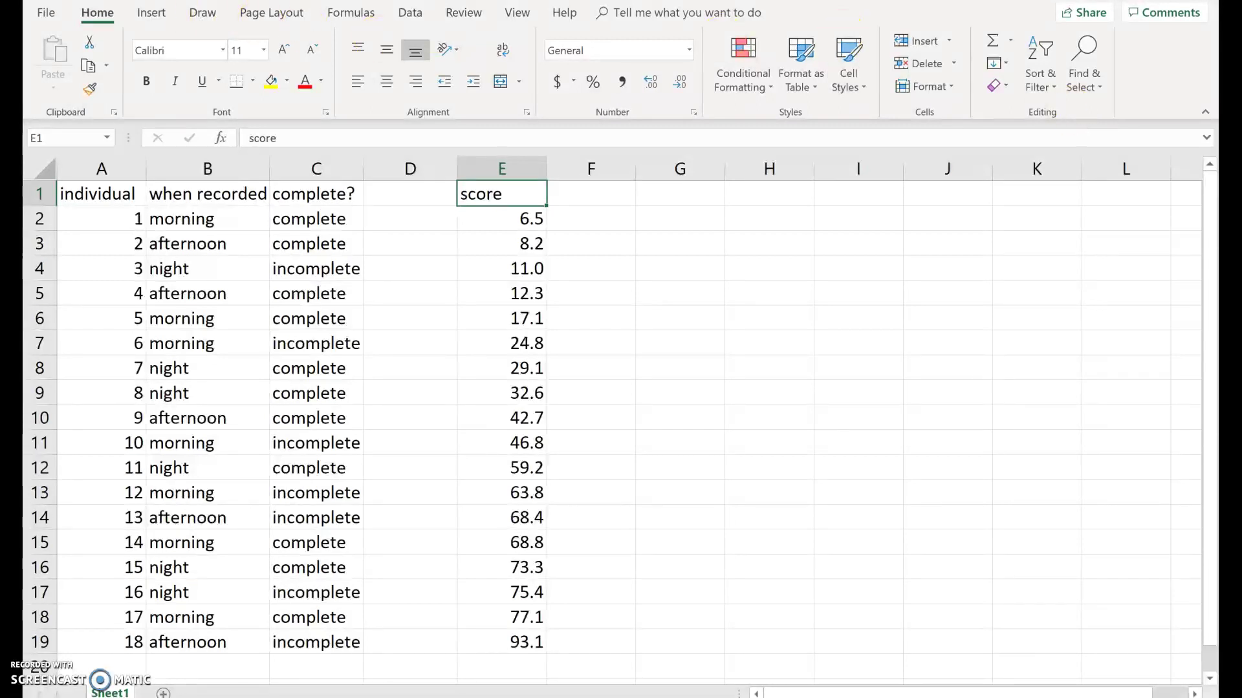
key("ctrl+z")
key("ctrl+z")
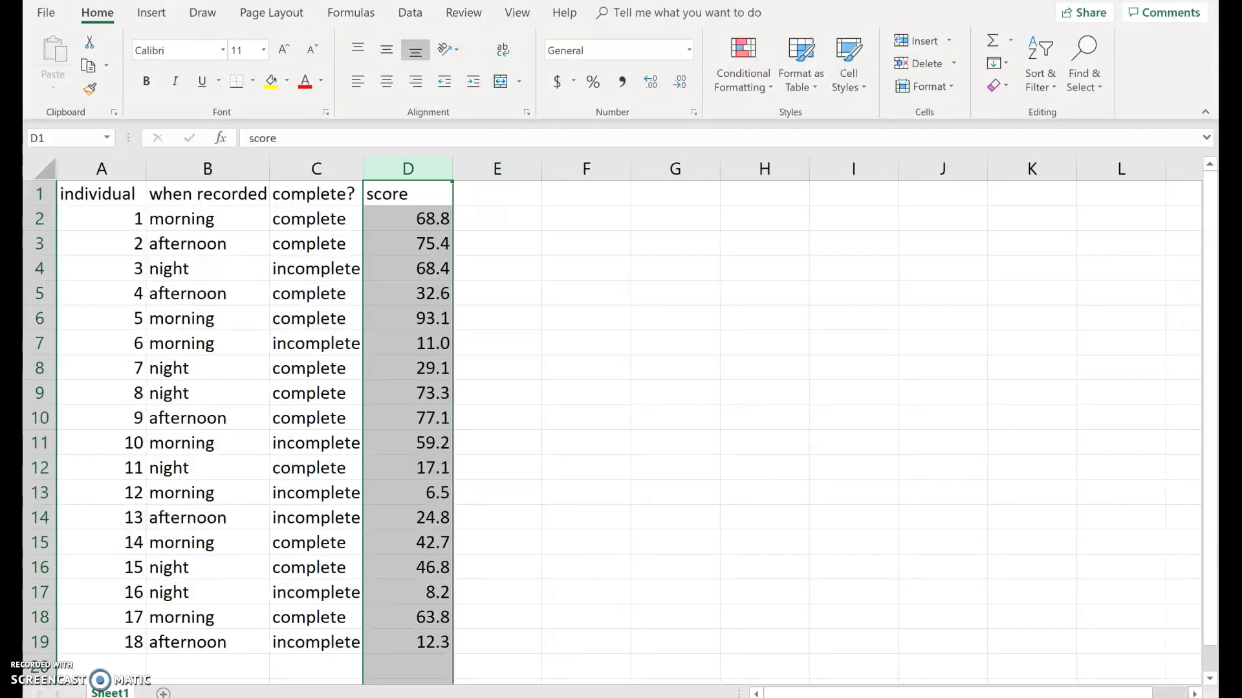
Sort whole rows ascending by score, from 6.5 up to 93.1.
left_click(424, 194)
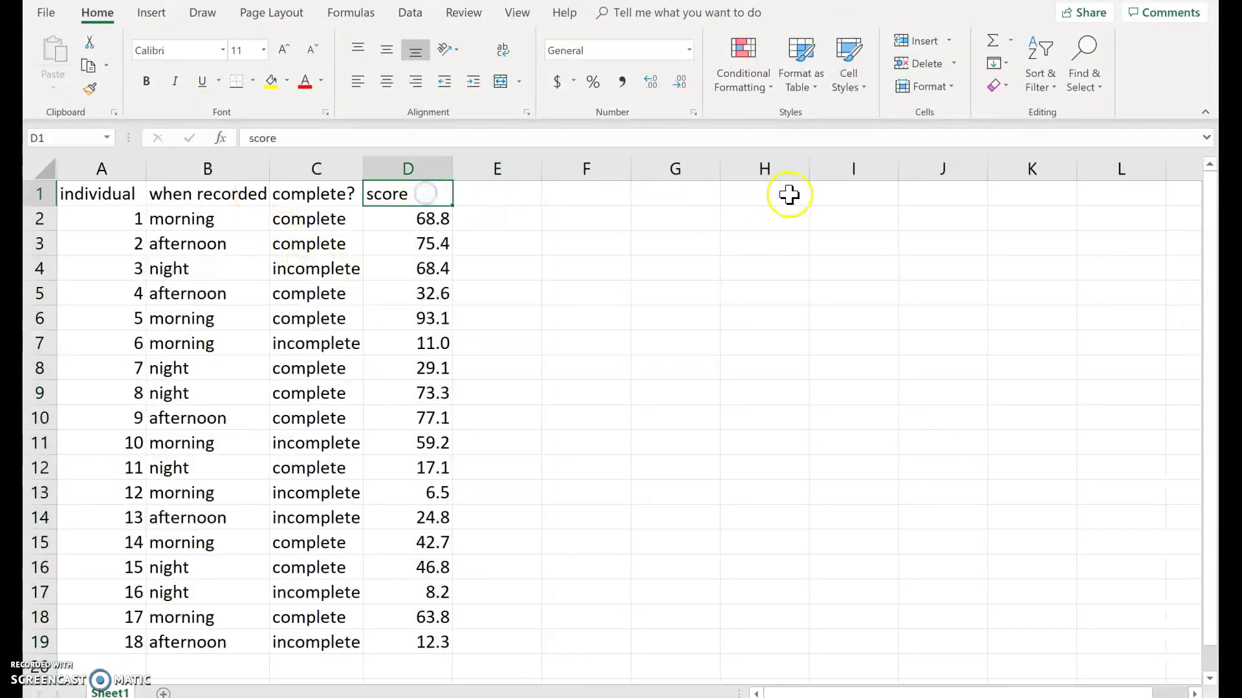
left_click(1044, 60)
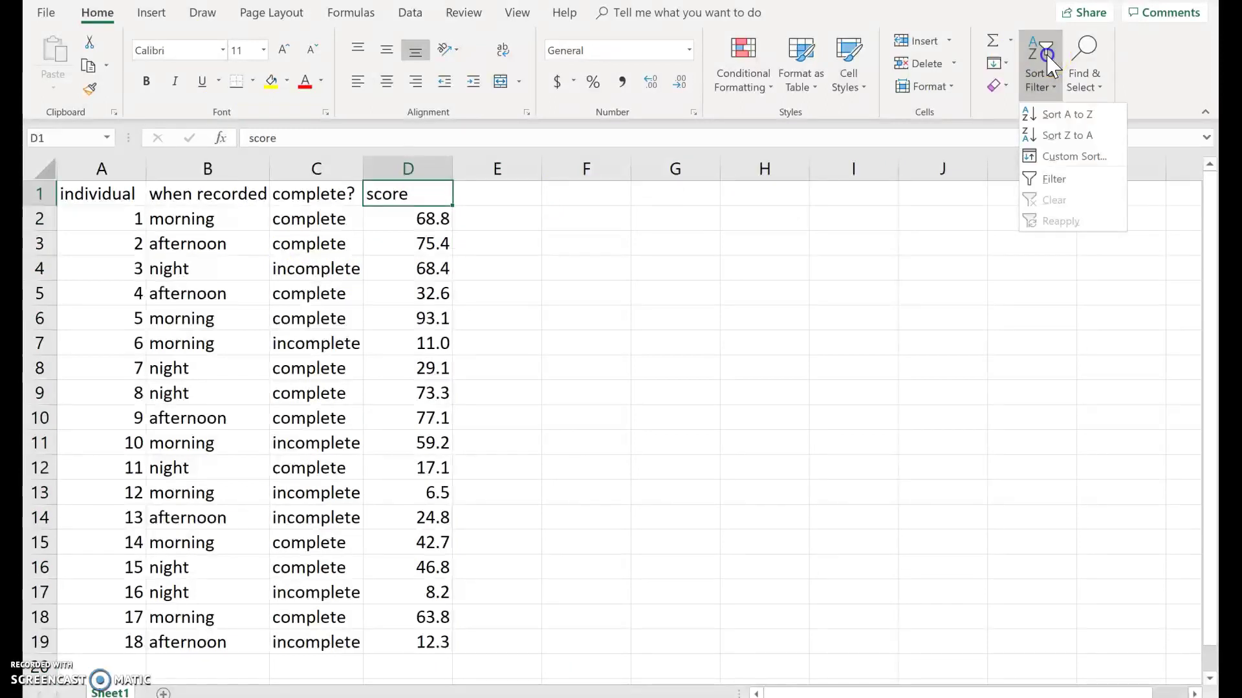
left_click(1061, 114)
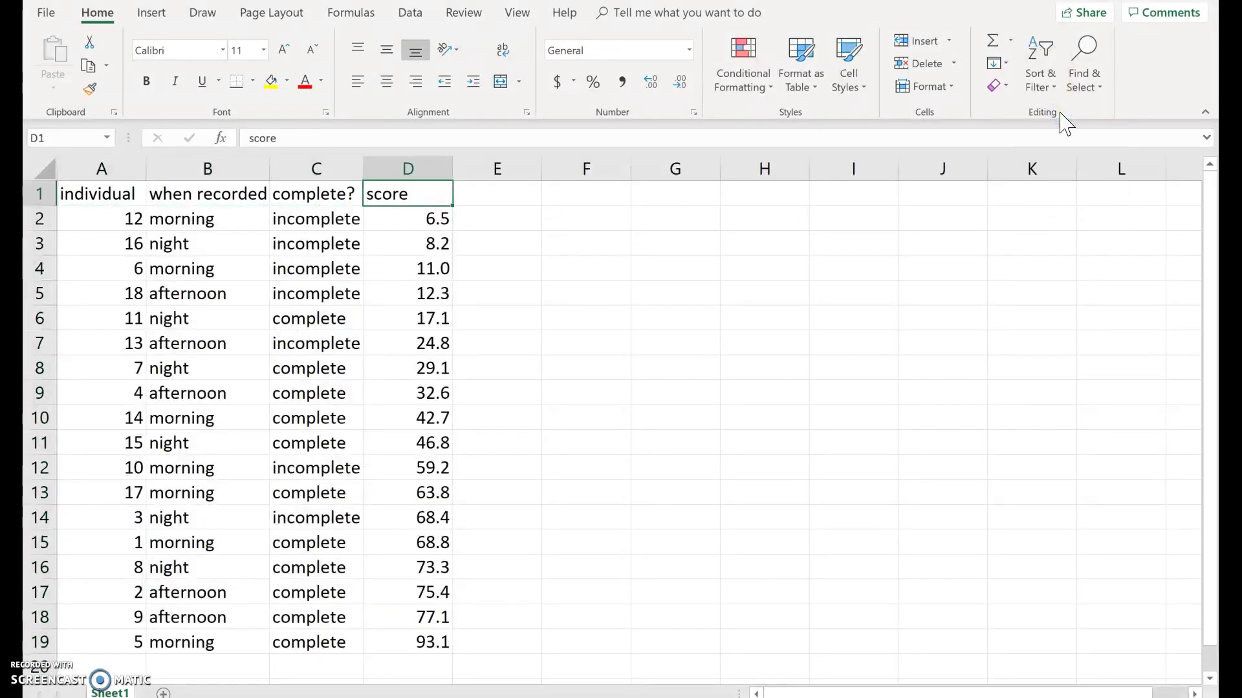